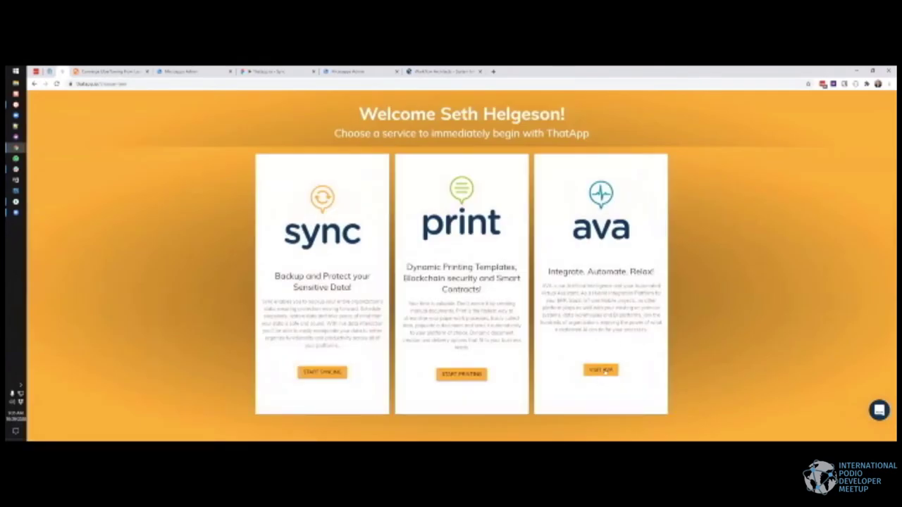
Step: Briefly visit AVA and the Sync dashboard, then switch to the Thatapp.io - Sync welcome mockup tab
{"action": "left_click", "coordinate": [603, 370]}
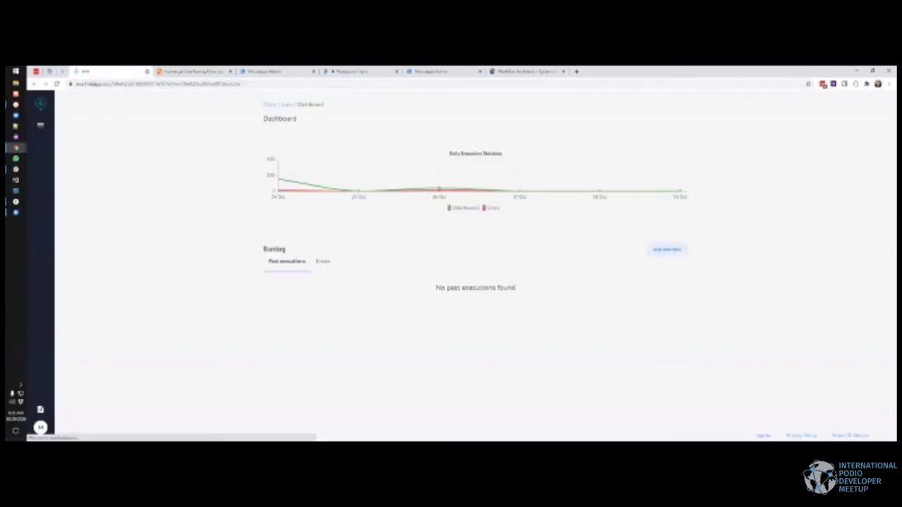
{"action": "left_click", "coordinate": [147, 71]}
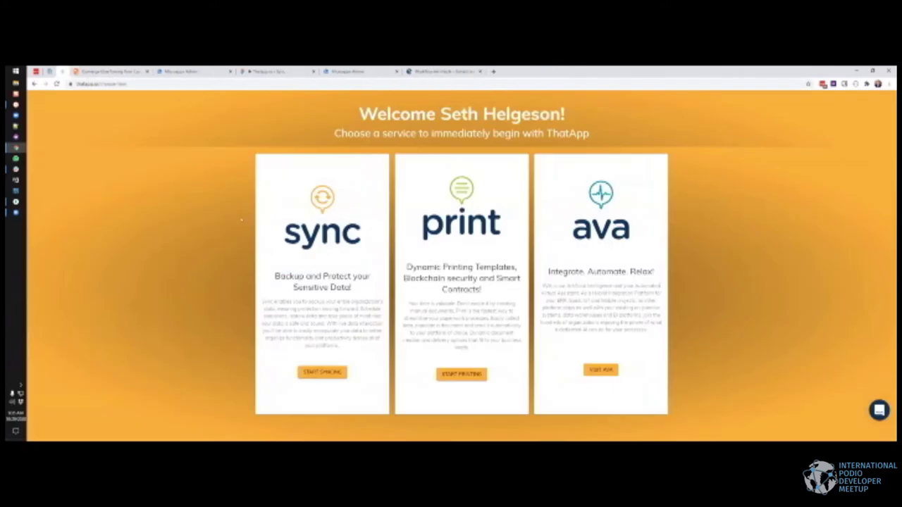
{"action": "left_click", "coordinate": [319, 374]}
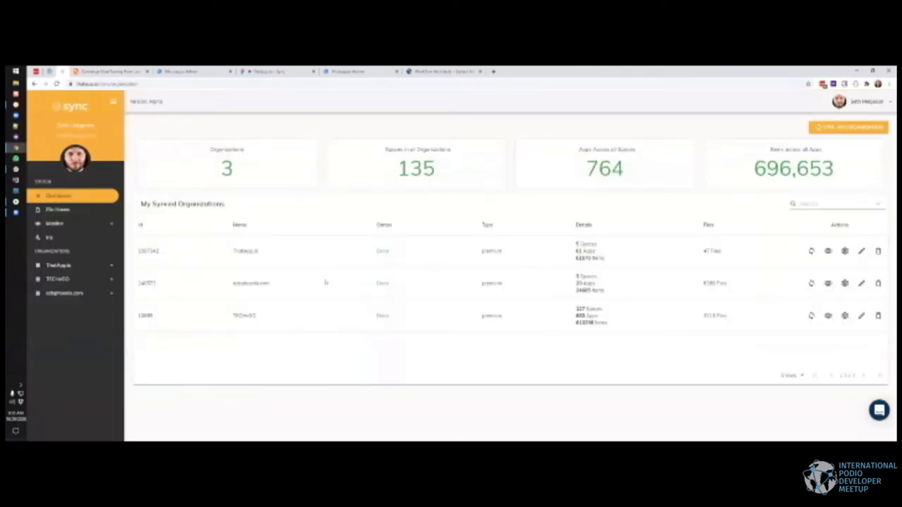
{"action": "left_click", "coordinate": [271, 72]}
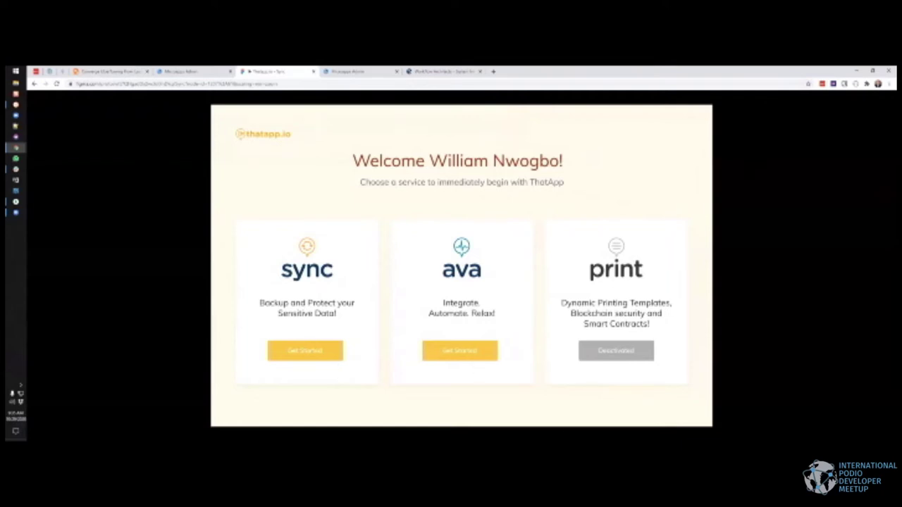
Step: Choose Podio as the CRM and authorize it to reach the dashboard with 2 organizations and 110 apps
{"action": "key", "text": "Right"}
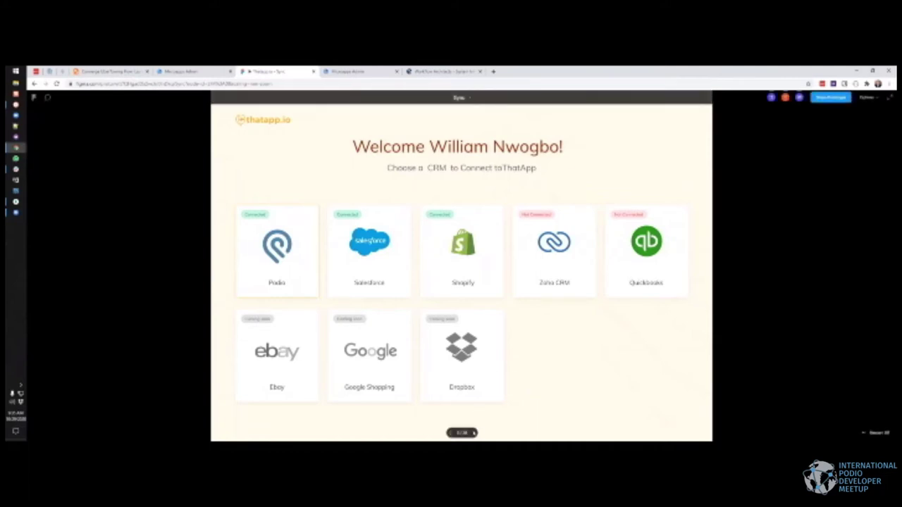
{"action": "left_click", "coordinate": [277, 250]}
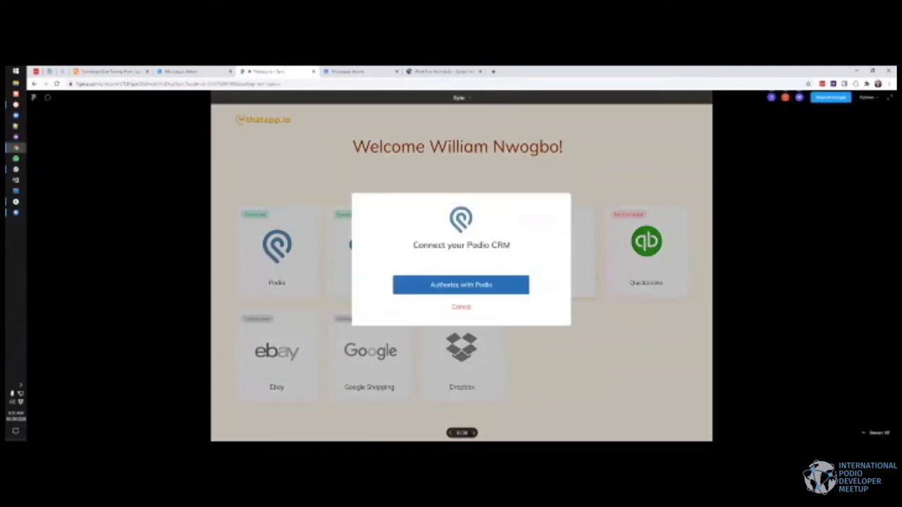
{"action": "left_click", "coordinate": [474, 433]}
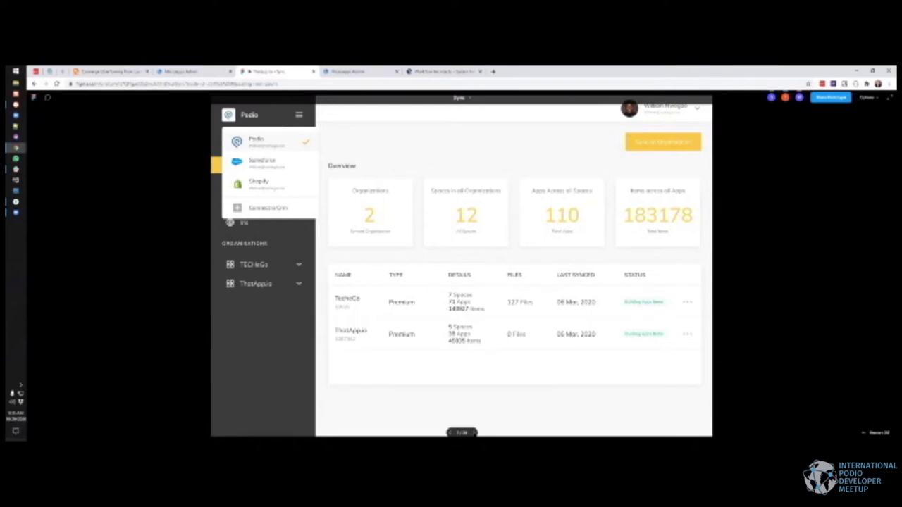
Step: Show the first organization's actions menu, then open File Haven on the way to Monitor > Raw Data
{"action": "left_click", "coordinate": [686, 301]}
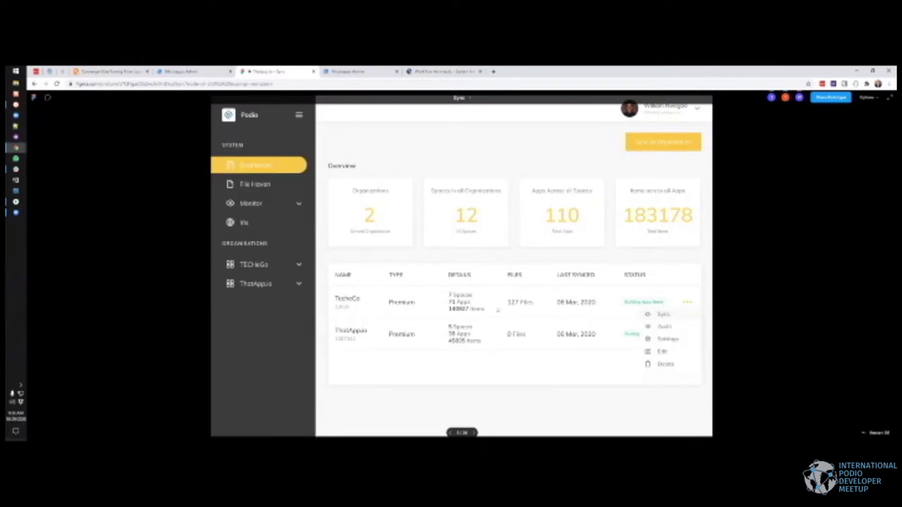
{"action": "left_click", "coordinate": [255, 184]}
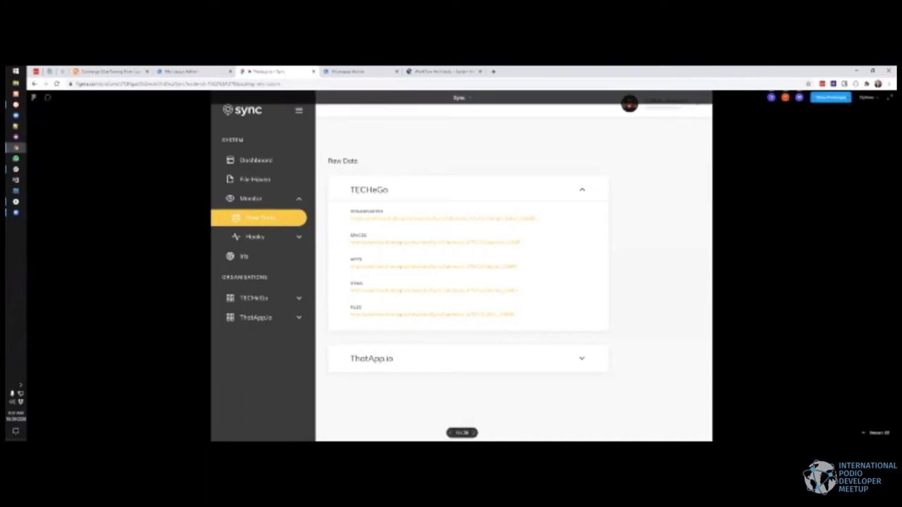
Step: Open Viz to show the synced data visualization, continuing to TECHeGo's six-app list
{"action": "left_click", "coordinate": [243, 256]}
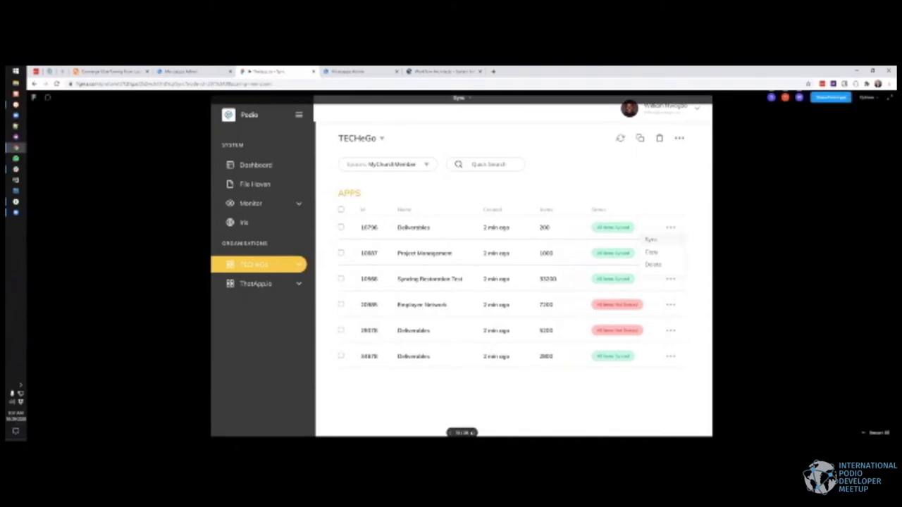
Step: Choose Copy on an app's row to copy it to another CRM, continuing to team access settings
{"action": "left_click", "coordinate": [651, 252]}
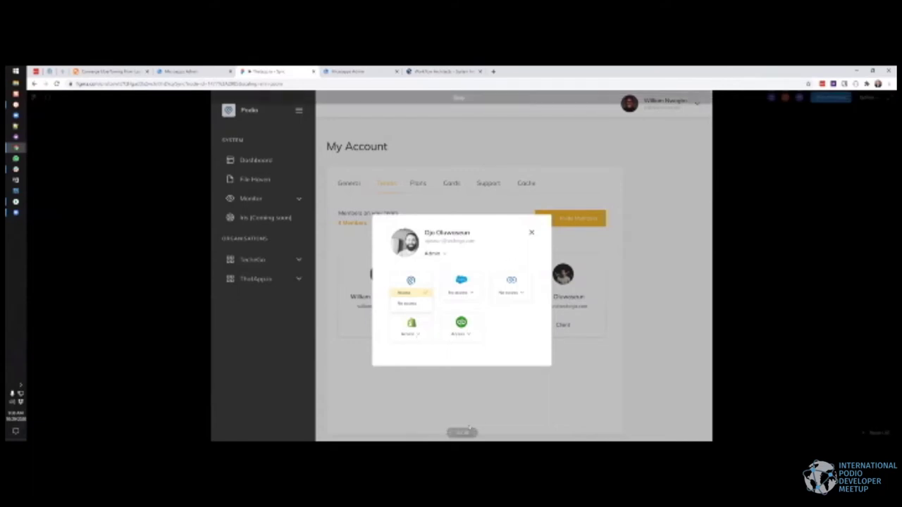
Step: Show the team member's role choices, then advance to the Shopify dashboard with 3,124 synced orders
{"action": "left_click", "coordinate": [435, 253]}
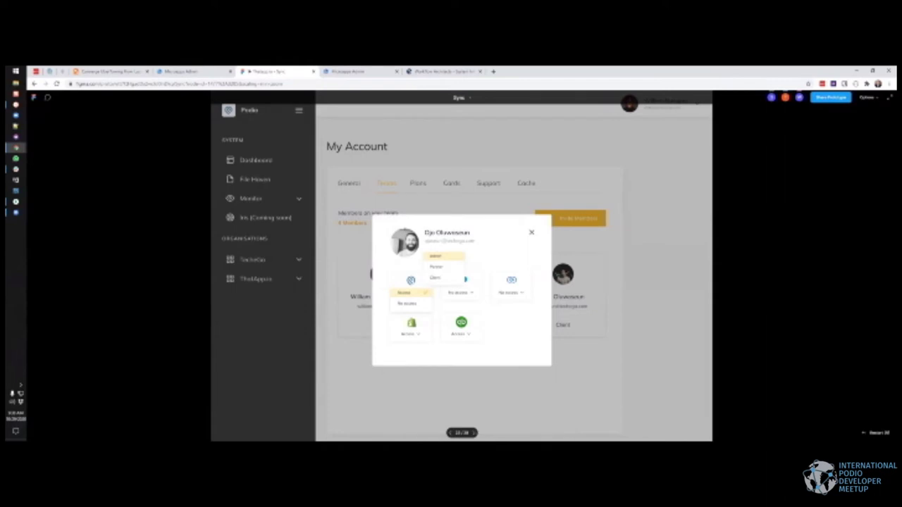
{"action": "key", "text": "Right"}
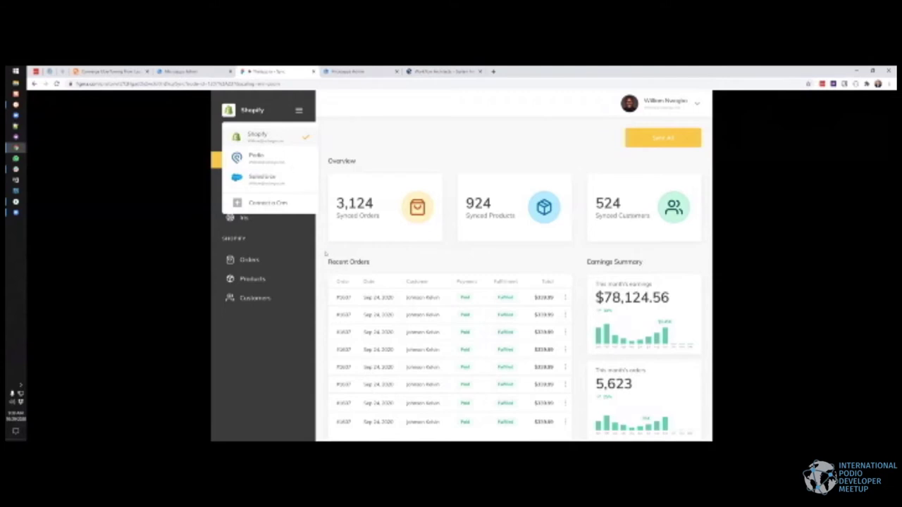
Step: View the Shopify Orders, then Products, then the six-entry Customers list with sync statuses
{"action": "scroll", "coordinate": [395, 378], "scroll_direction": "down", "scroll_amount": 1}
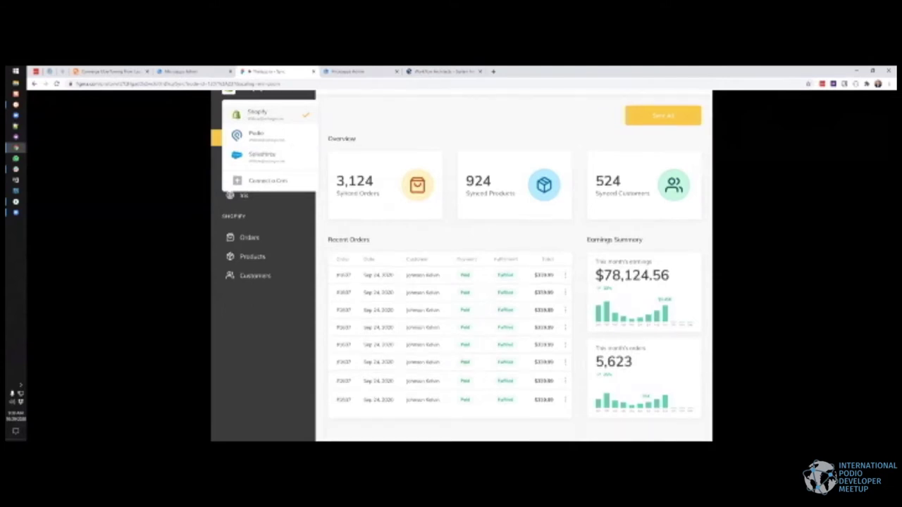
{"action": "scroll", "coordinate": [629, 105], "scroll_direction": "up", "scroll_amount": 1}
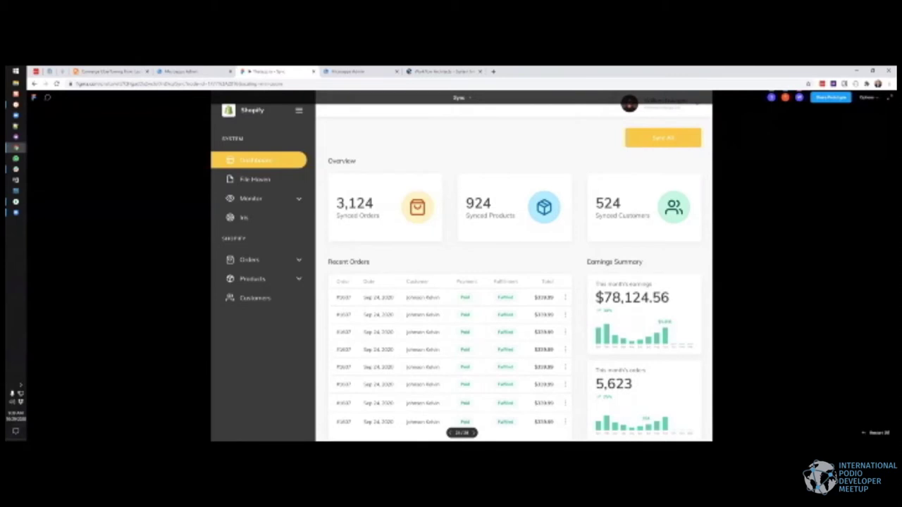
{"action": "left_click", "coordinate": [249, 259]}
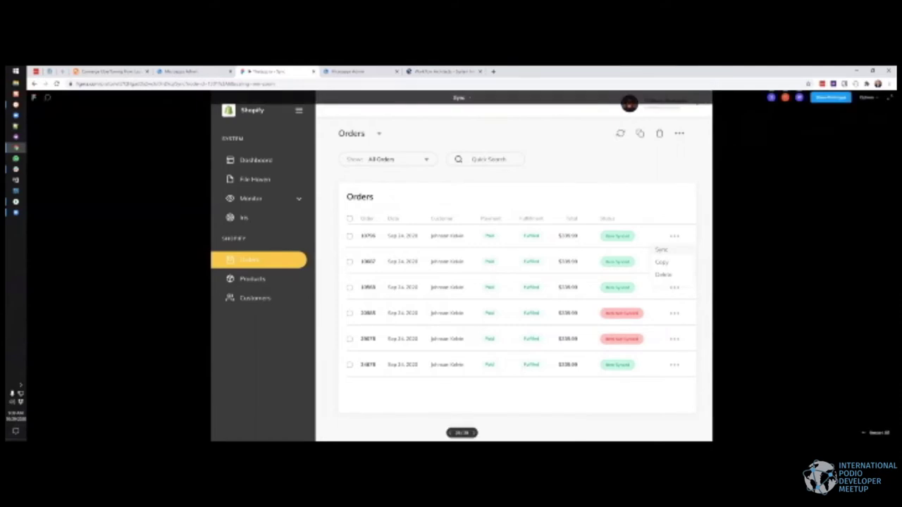
{"action": "left_click", "coordinate": [252, 279]}
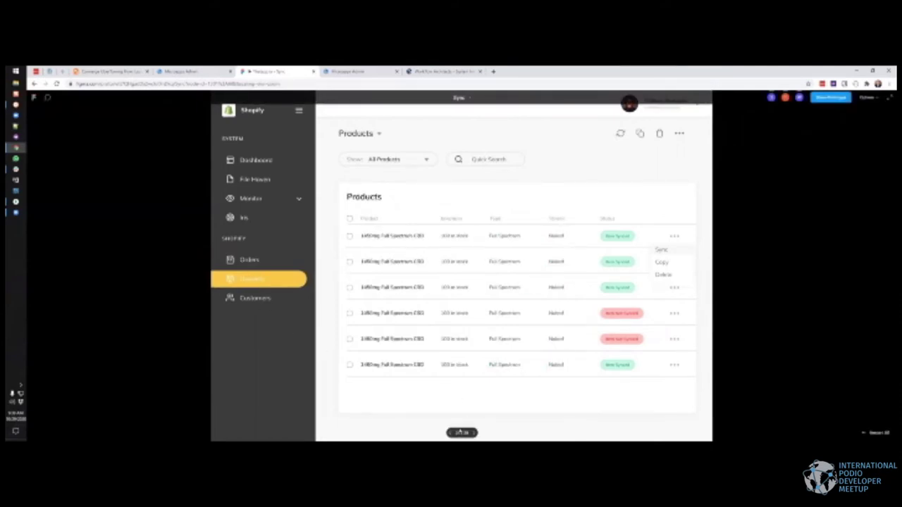
{"action": "left_click", "coordinate": [254, 298]}
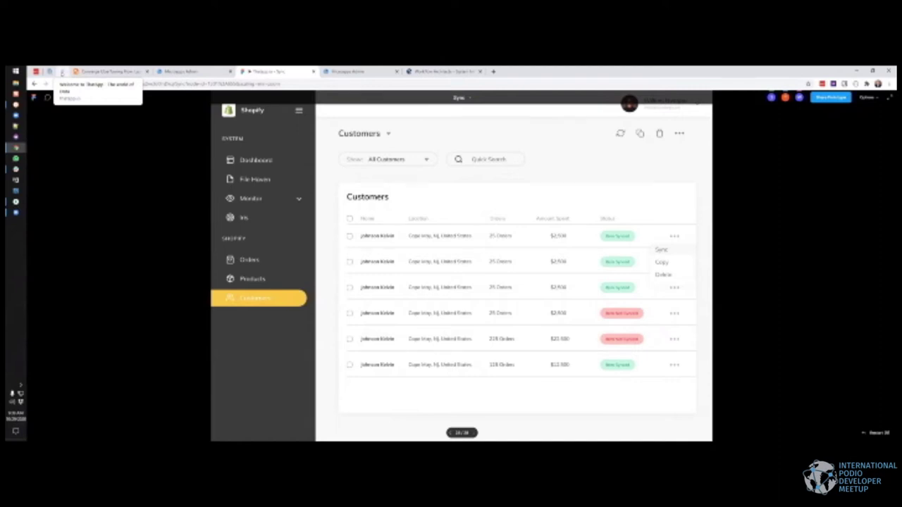
Step: Switch to the pinned live Sync dashboard showing 3 organizations, 764 apps and 696,653 items
{"action": "left_click", "coordinate": [62, 72]}
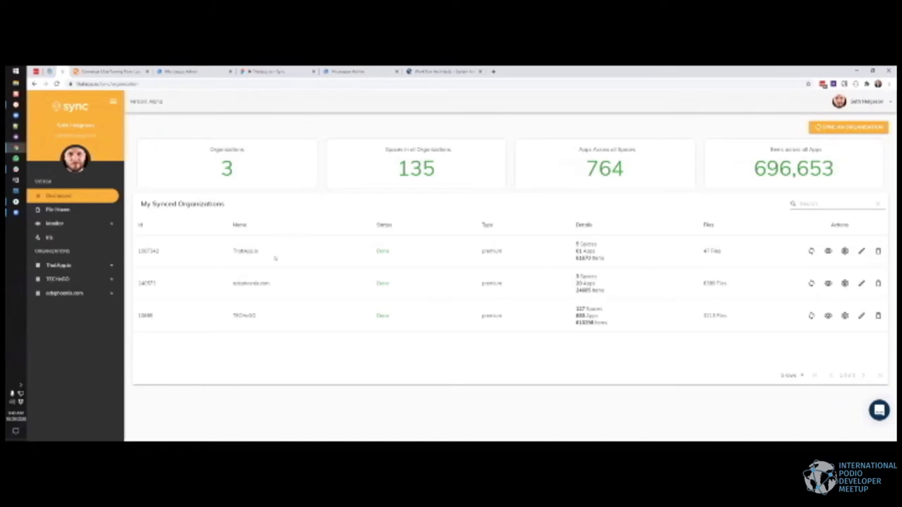
Step: Resync the first organization, open Converge's Request app data, and widen its Title column
{"action": "left_click", "coordinate": [810, 251]}
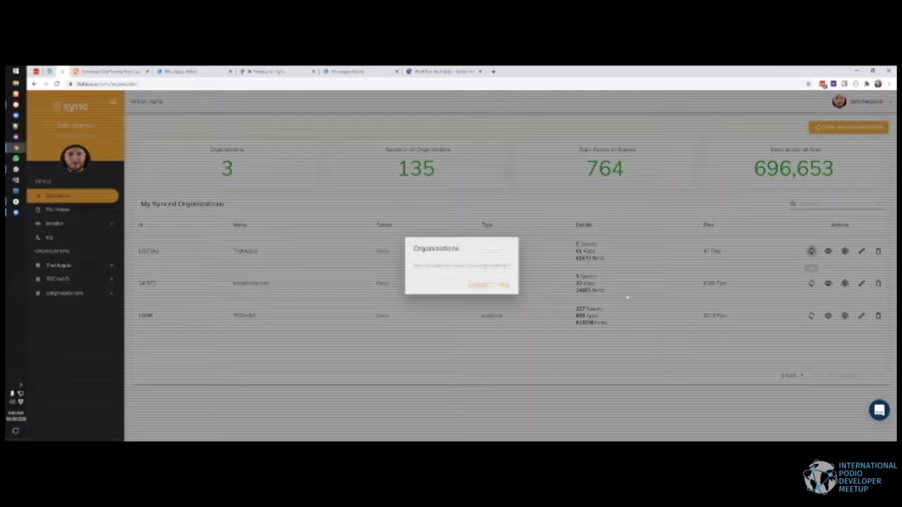
{"action": "left_click", "coordinate": [504, 285]}
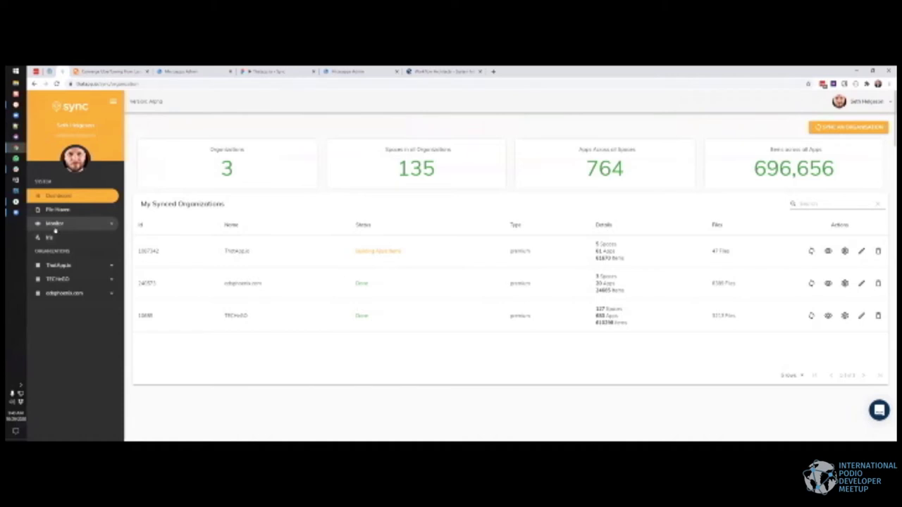
{"action": "left_click", "coordinate": [55, 267]}
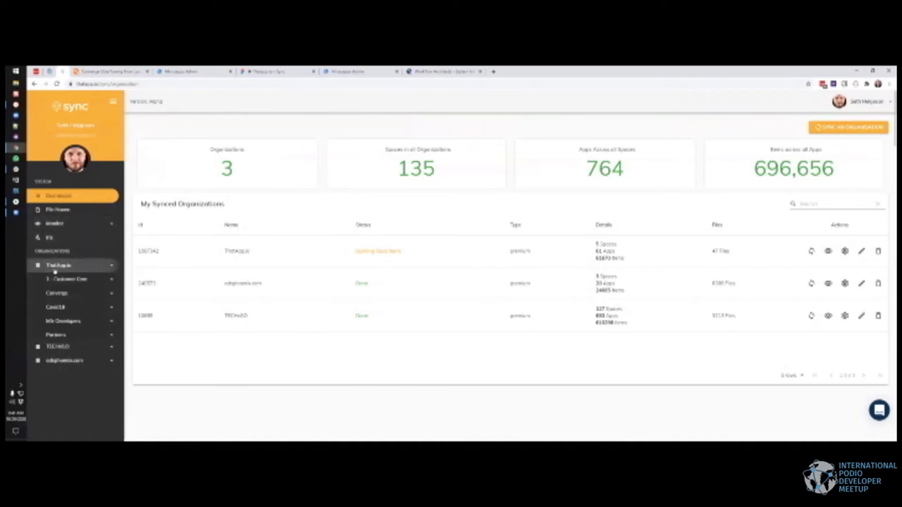
{"action": "left_click", "coordinate": [65, 295]}
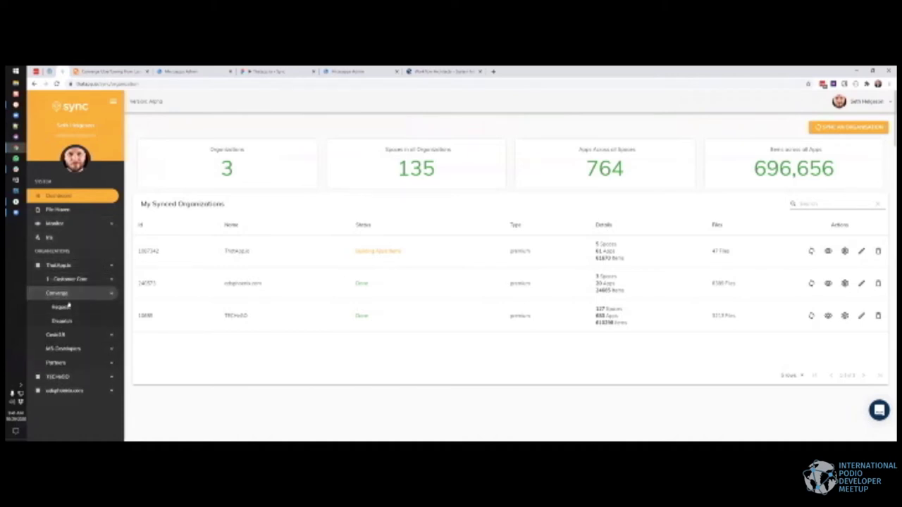
{"action": "left_click", "coordinate": [61, 308]}
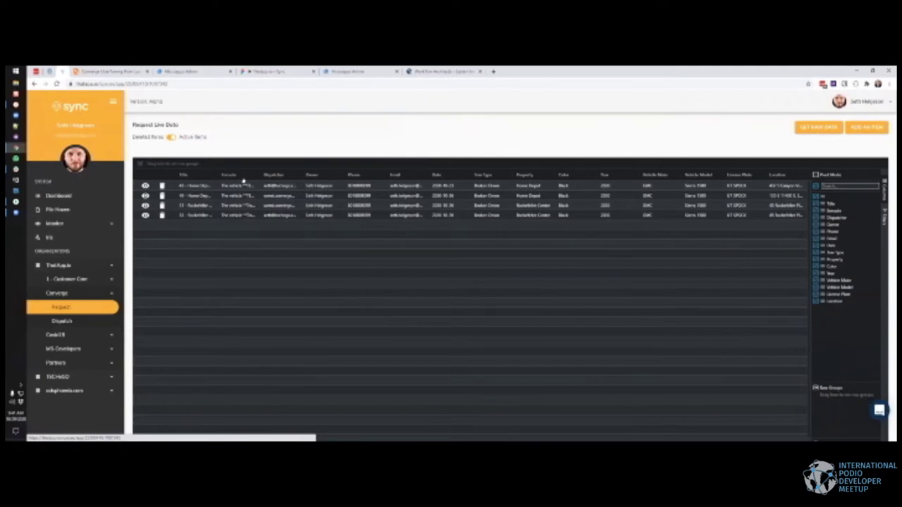
{"action": "left_click_drag", "start_coordinate": [217, 174], "coordinate": [326, 175]}
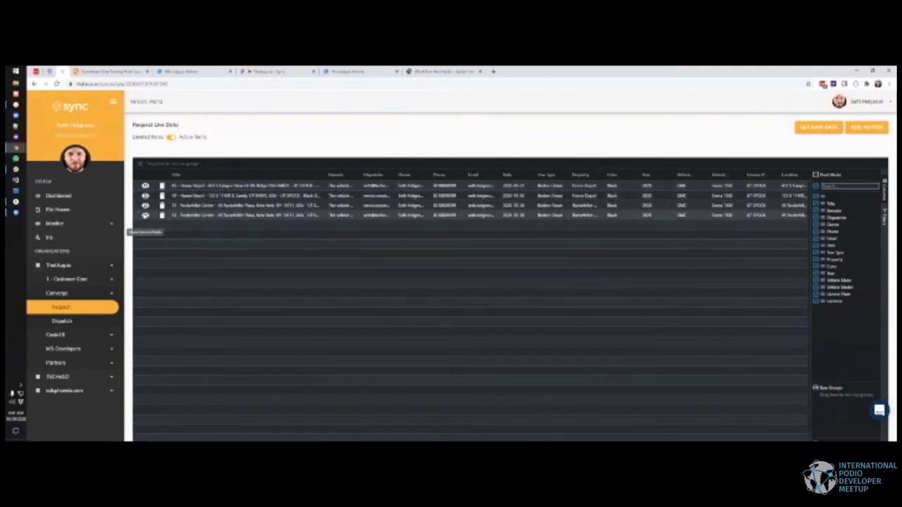
Step: Preview row 53 (Rockefeller Center) in Podio, then change its Tow Type to Violation in the grid
{"action": "left_click", "coordinate": [145, 215]}
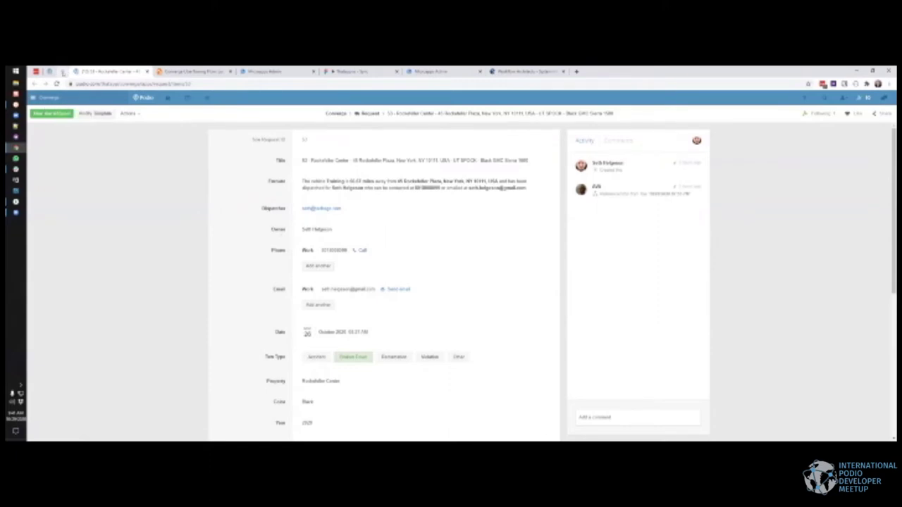
{"action": "left_click", "coordinate": [62, 72]}
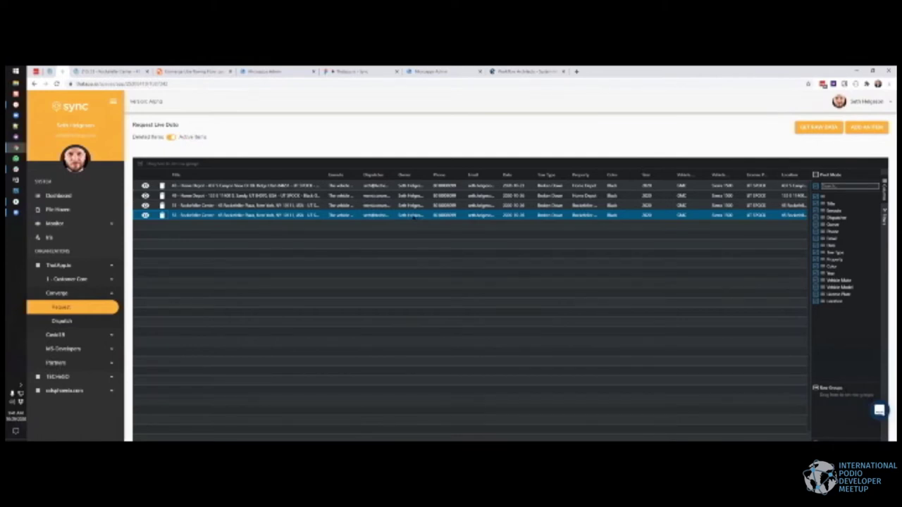
{"action": "double_click", "coordinate": [547, 217]}
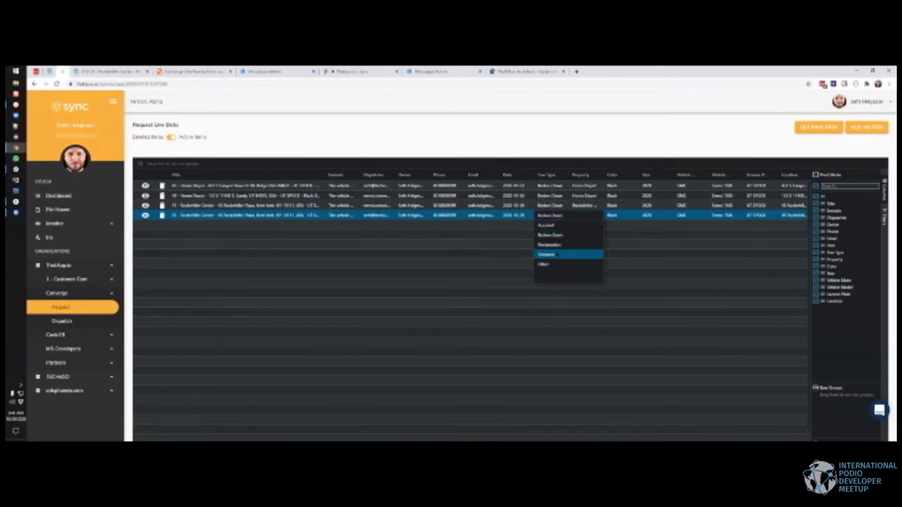
{"action": "left_click", "coordinate": [547, 255]}
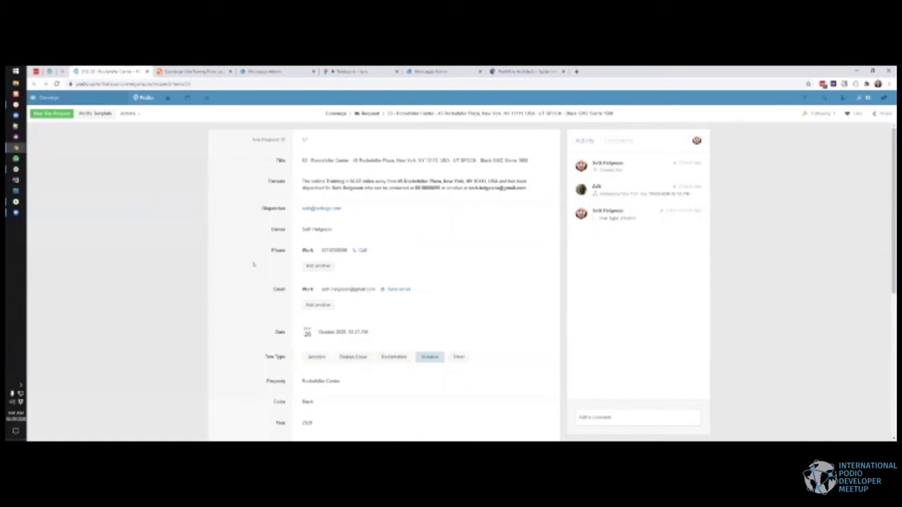
Step: Delete the Rockefeller Center tow request item in Podio, then go back to the Sync request grid
{"action": "left_click", "coordinate": [129, 113]}
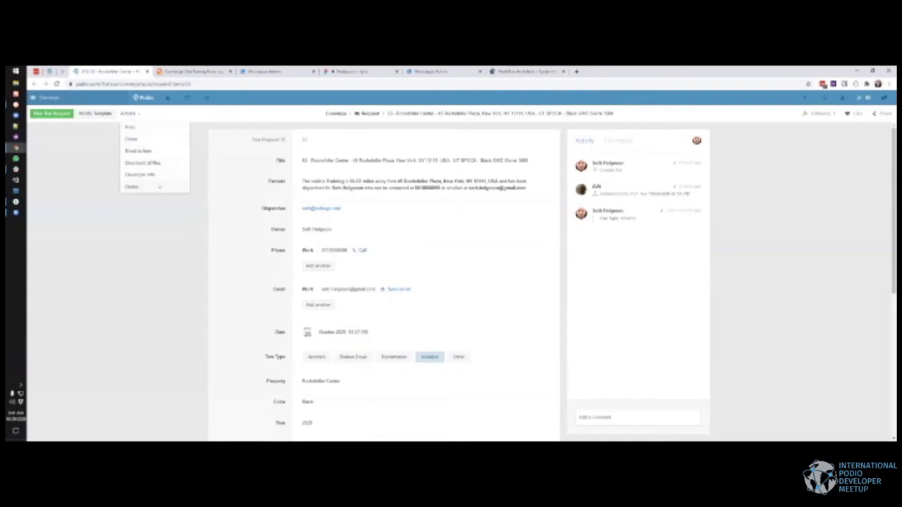
{"action": "left_click", "coordinate": [160, 187]}
{"action": "left_click", "coordinate": [383, 154]}
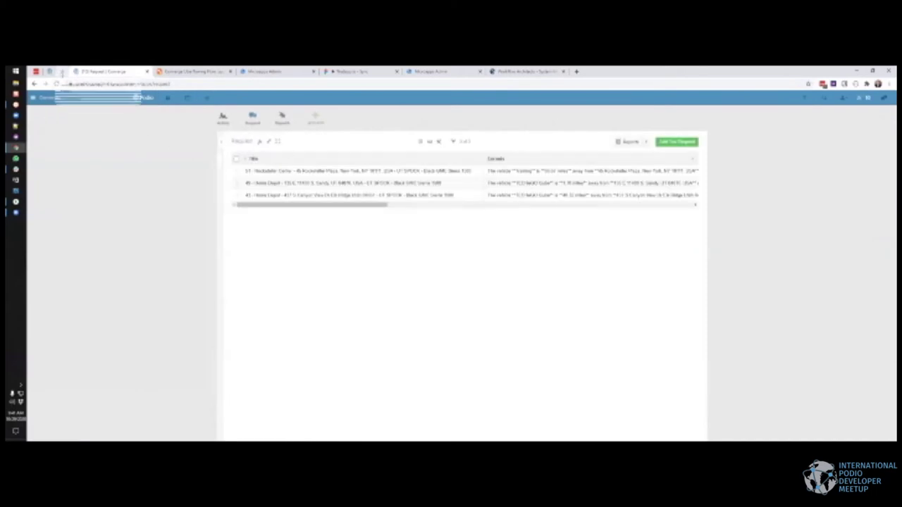
{"action": "left_click", "coordinate": [62, 73]}
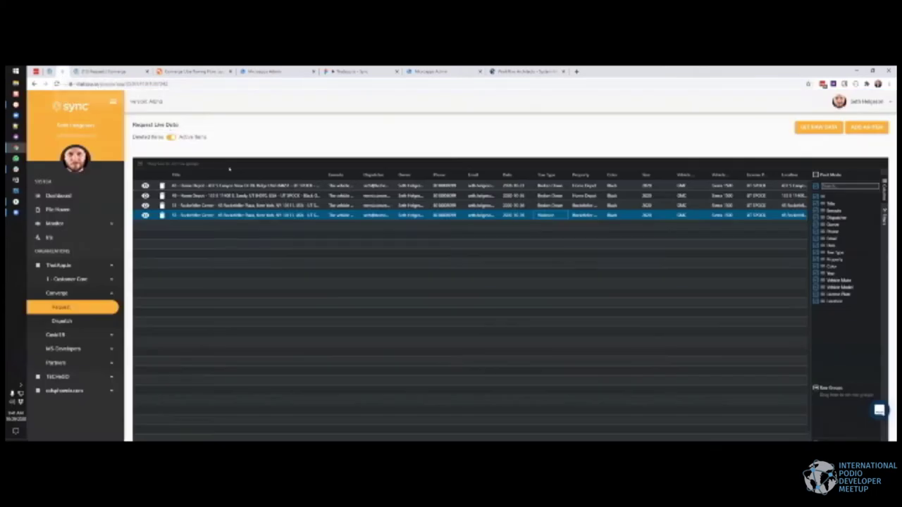
Step: Show deleted items in Sync and restore the Rockefeller Center tow request
{"action": "left_click", "coordinate": [169, 138]}
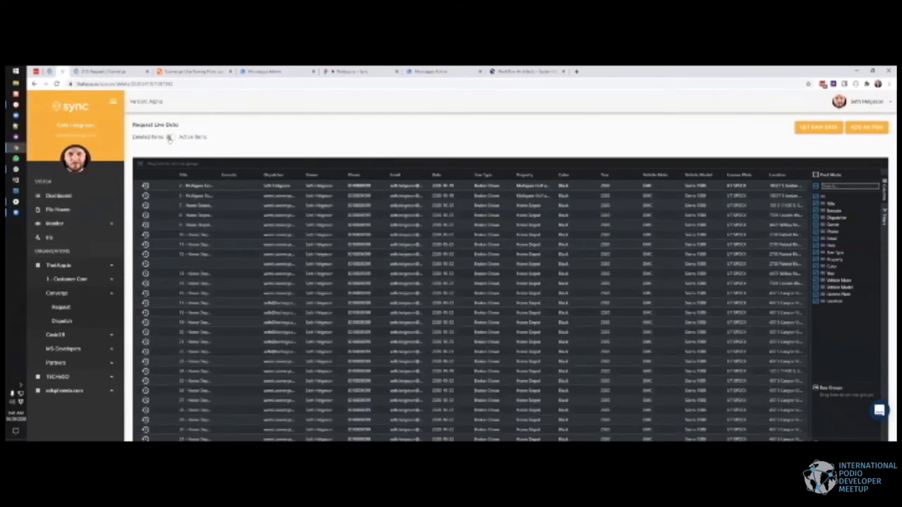
{"action": "scroll", "coordinate": [182, 255], "scroll_direction": "down", "scroll_amount": 5}
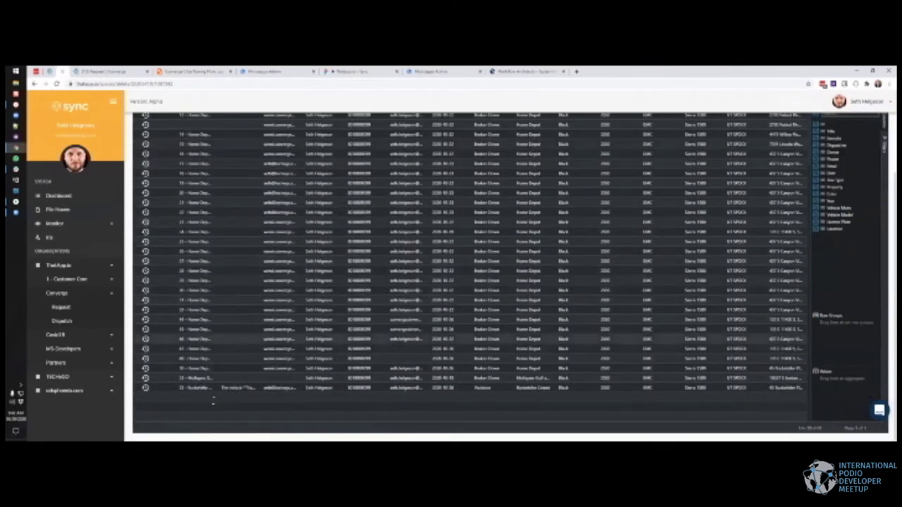
{"action": "scroll", "coordinate": [170, 150], "scroll_direction": "up", "scroll_amount": 10}
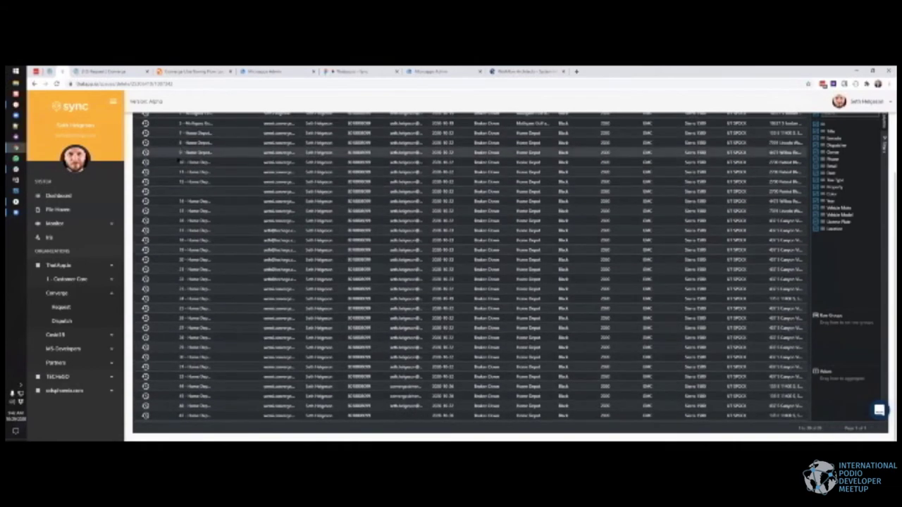
{"action": "left_click", "coordinate": [170, 137]}
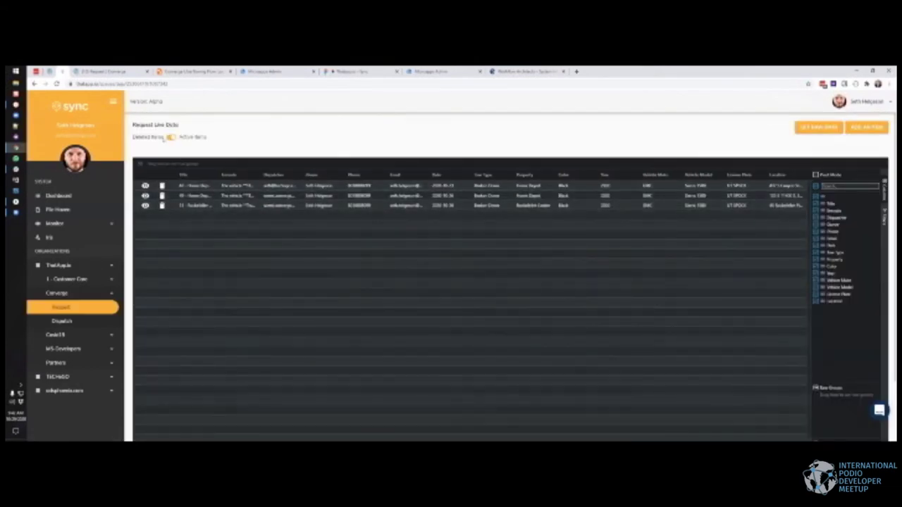
{"action": "left_click", "coordinate": [168, 139]}
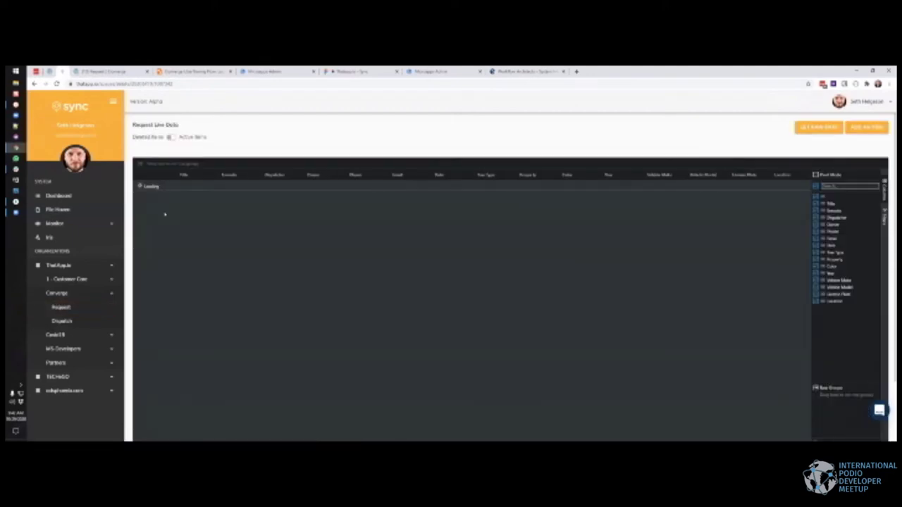
{"action": "scroll", "coordinate": [190, 265], "scroll_direction": "down", "scroll_amount": 5}
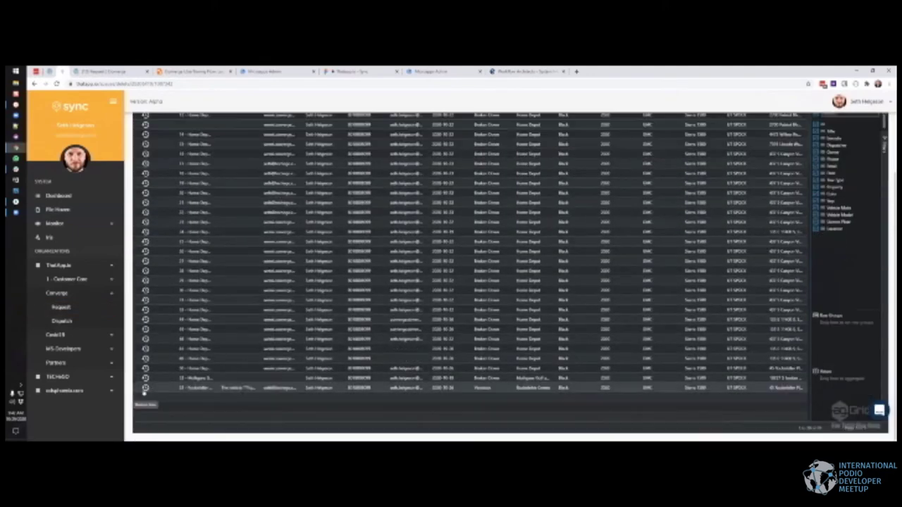
{"action": "left_click", "coordinate": [145, 387]}
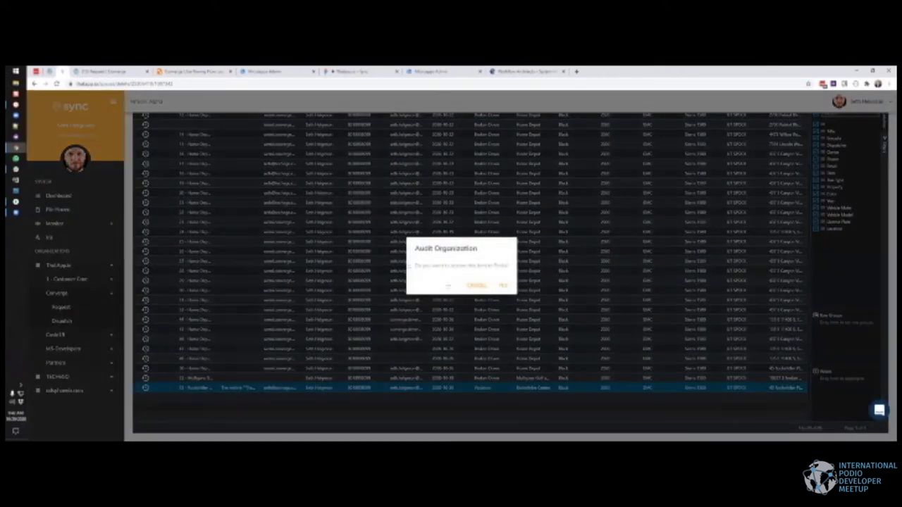
{"action": "left_click", "coordinate": [473, 286]}
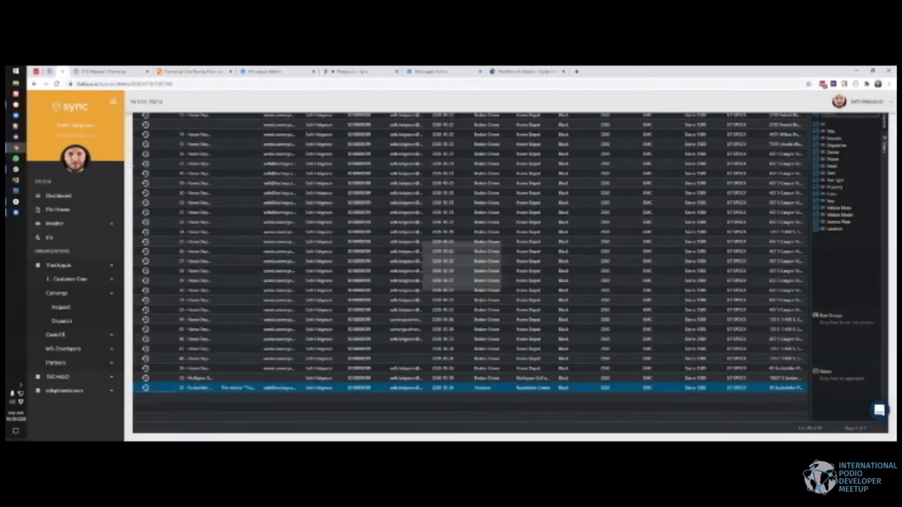
{"action": "left_click", "coordinate": [102, 71]}
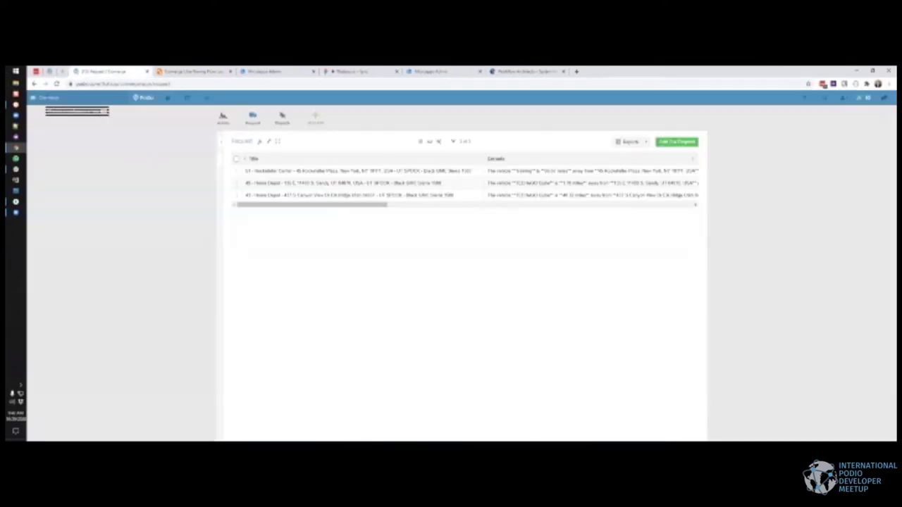
Step: Reload Podio's request list, open the restored Rockefeller Center item, then reload Sync's request data
{"action": "left_click", "coordinate": [57, 84]}
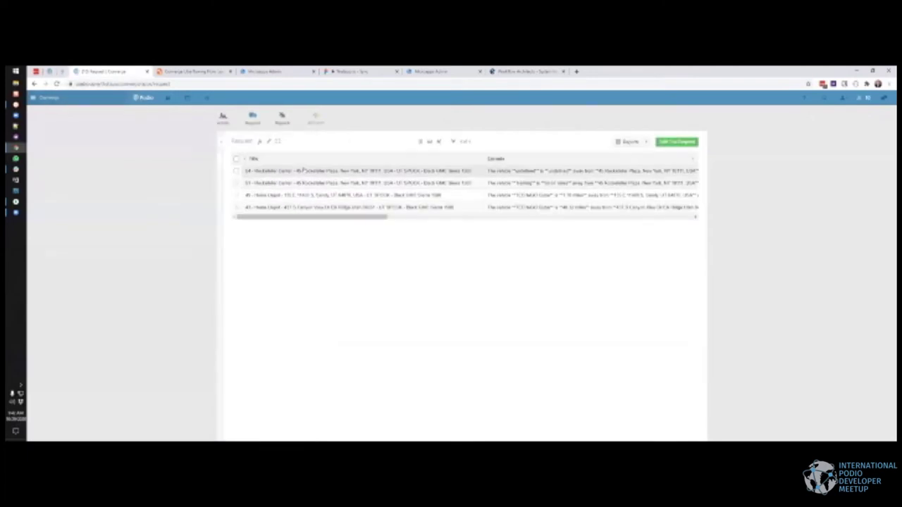
{"action": "left_click", "coordinate": [303, 170]}
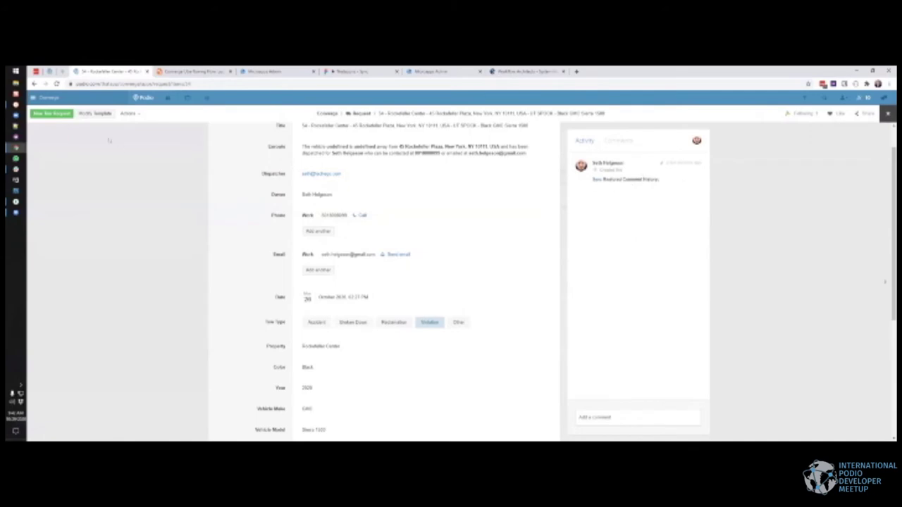
{"action": "left_click", "coordinate": [63, 71]}
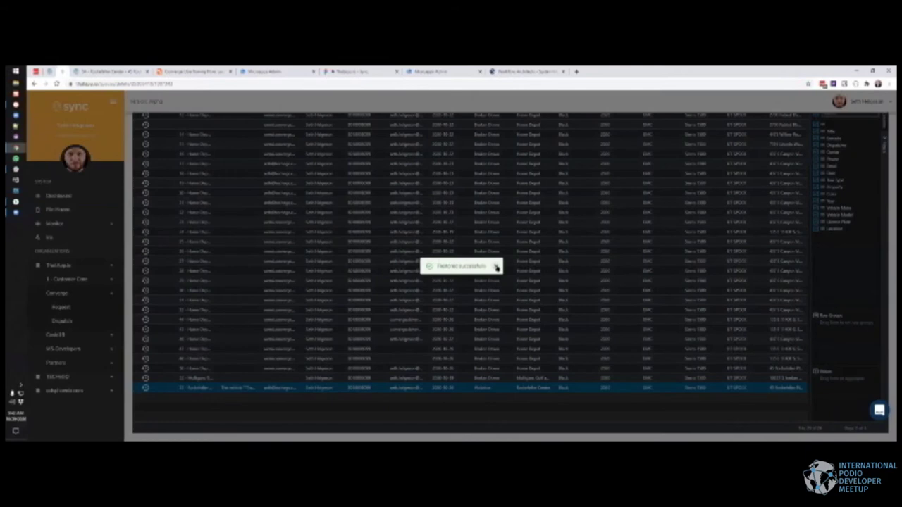
{"action": "left_click", "coordinate": [496, 267]}
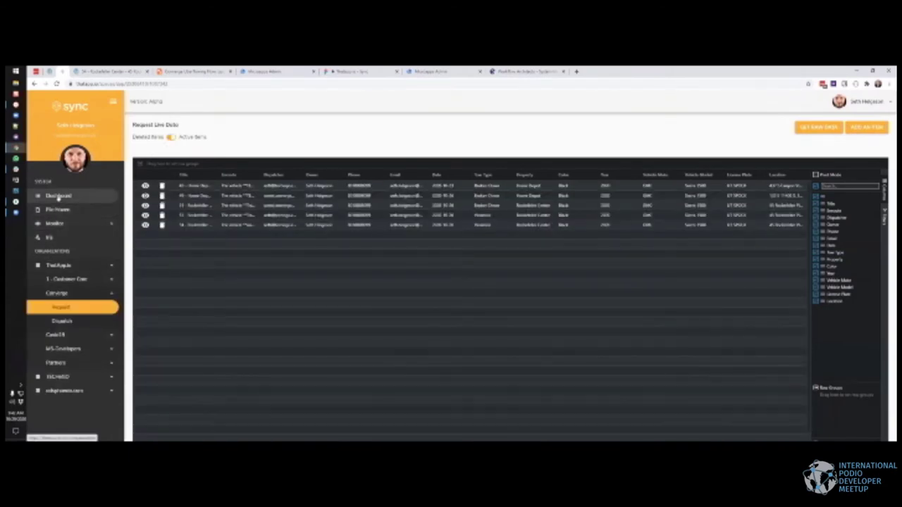
Step: From the Dashboard, view the first organization: 52 users, 5 spaces, 61 apps, 61671 items
{"action": "left_click", "coordinate": [58, 196]}
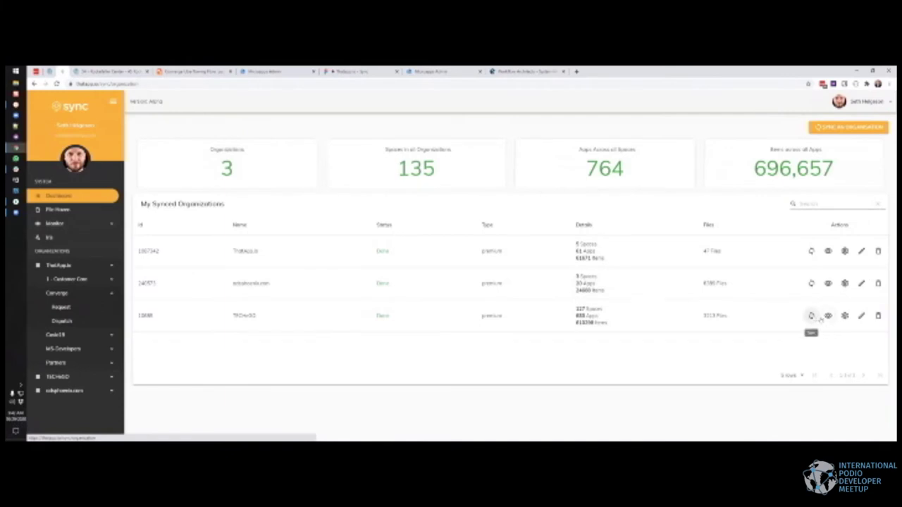
{"action": "left_click", "coordinate": [828, 252]}
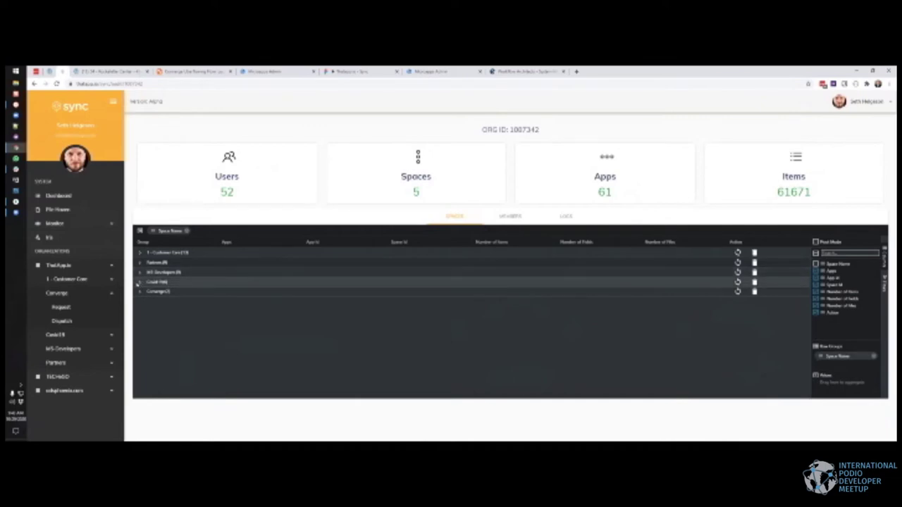
Step: Expand the Covid and Converge(2) spaces to list their apps, then show the Members tab
{"action": "left_click", "coordinate": [140, 282]}
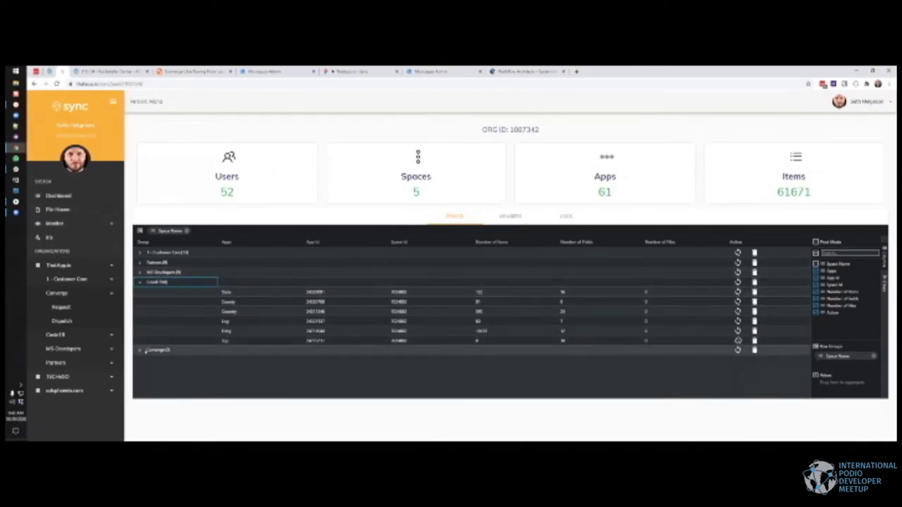
{"action": "double_click", "coordinate": [156, 350]}
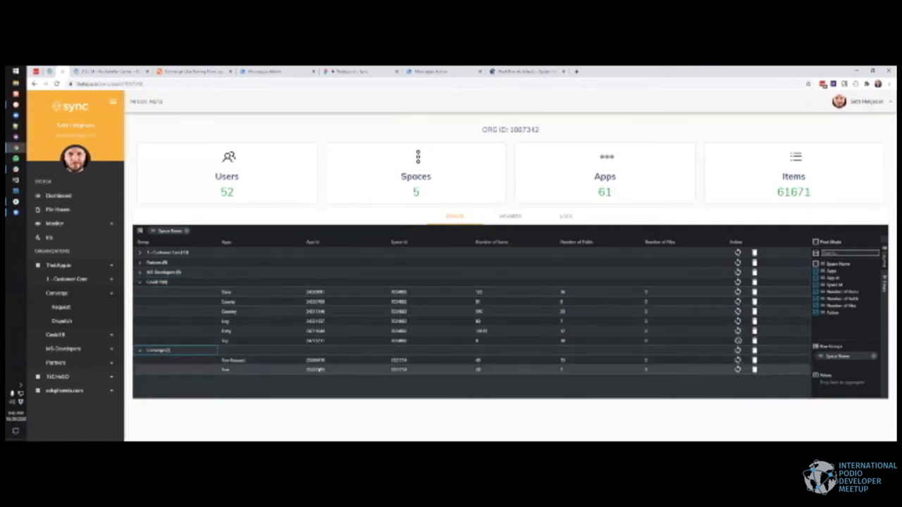
{"action": "left_click", "coordinate": [386, 379]}
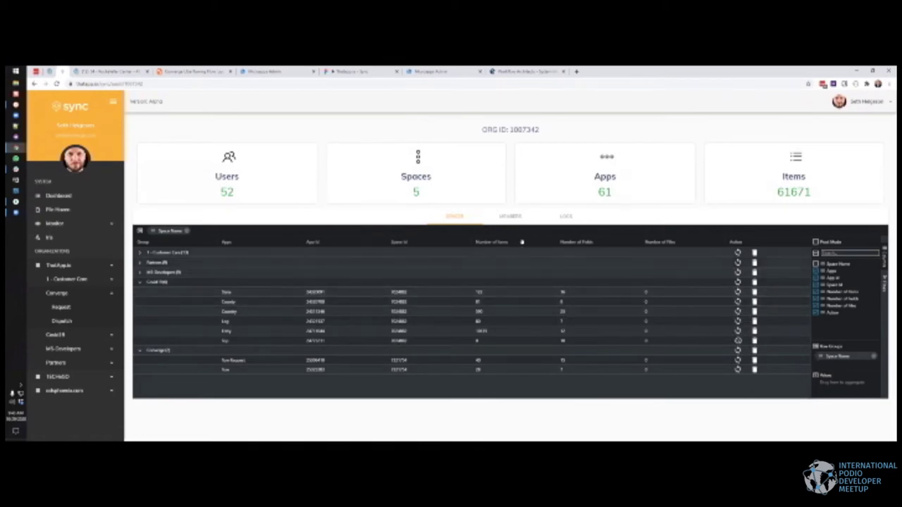
{"action": "left_click", "coordinate": [510, 217]}
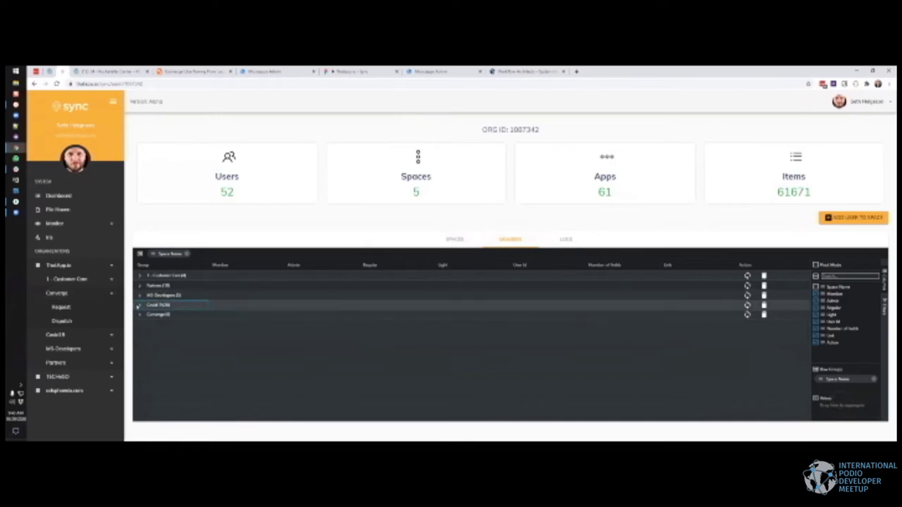
Step: Make a Covid space member an admin, confirm it, then show the organization's Logs tab
{"action": "left_click", "coordinate": [139, 306]}
{"action": "scroll", "coordinate": [222, 339], "scroll_direction": "down", "scroll_amount": 3}
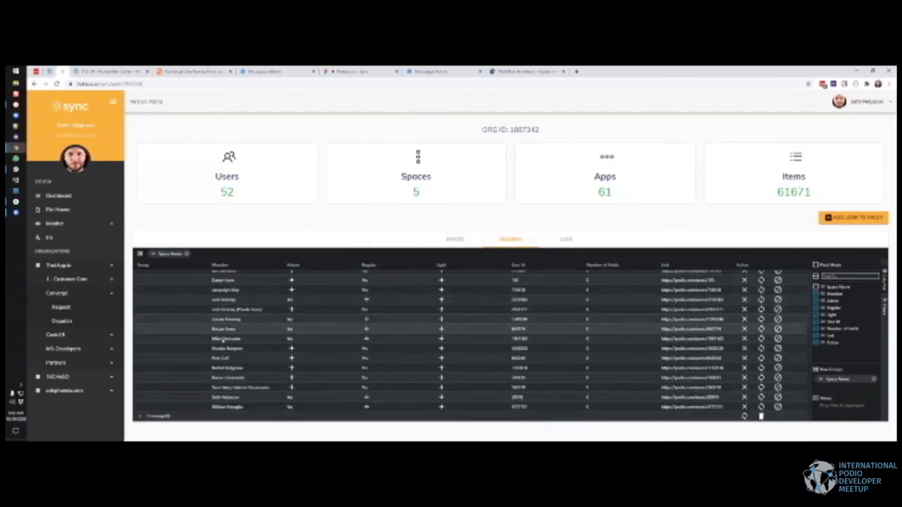
{"action": "scroll", "coordinate": [223, 339], "scroll_direction": "up", "scroll_amount": 3}
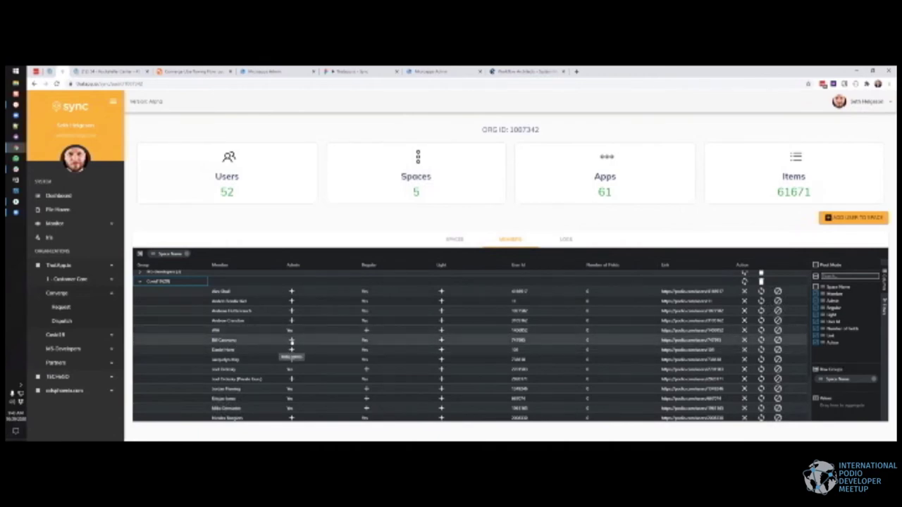
{"action": "left_click", "coordinate": [292, 341]}
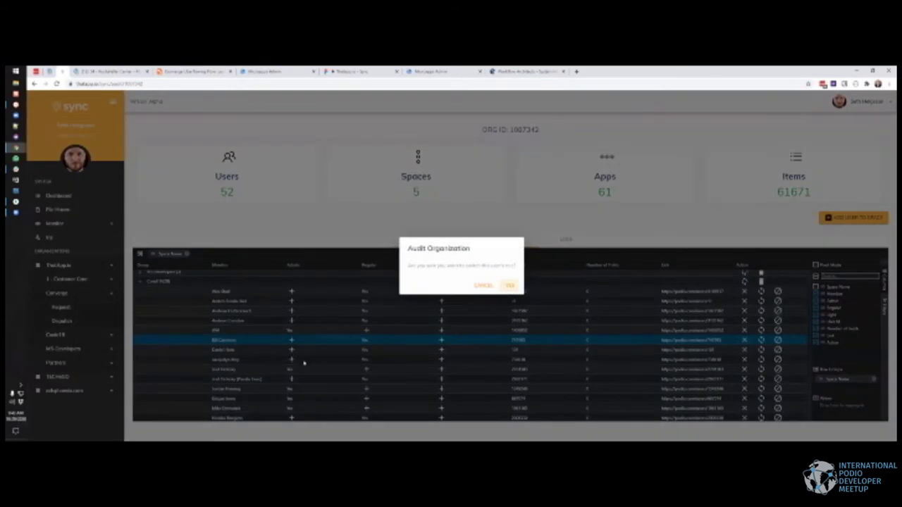
{"action": "left_click", "coordinate": [507, 286]}
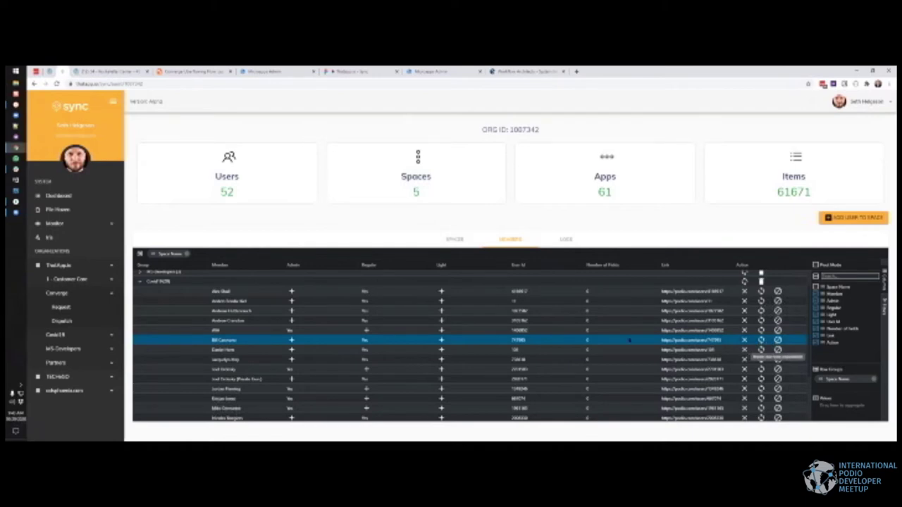
{"action": "left_click", "coordinate": [565, 240]}
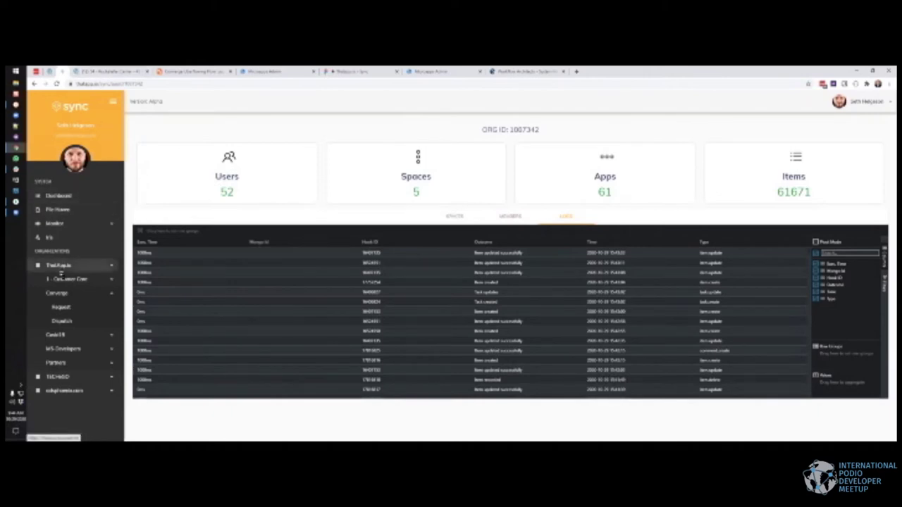
Step: Open the Converge Request app's live data, then switch to the microapps admin tab
{"action": "left_click", "coordinate": [60, 314]}
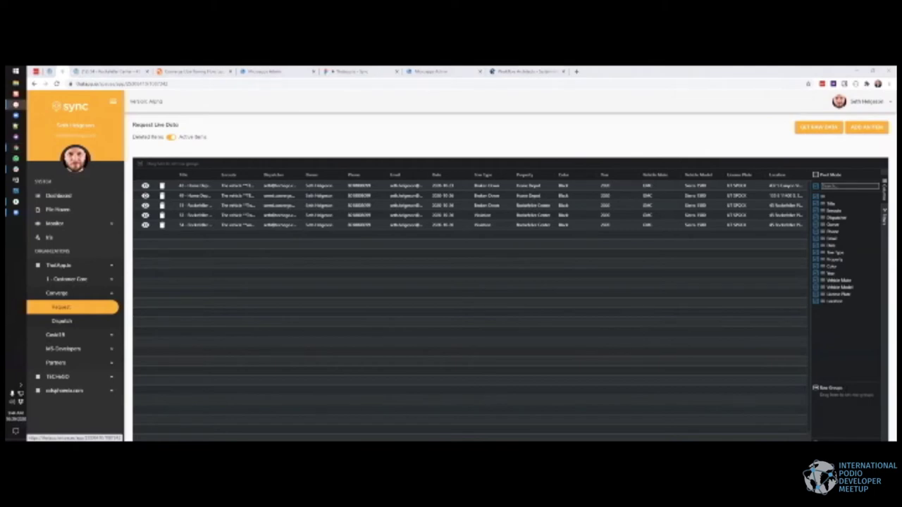
{"action": "left_click", "coordinate": [280, 72]}
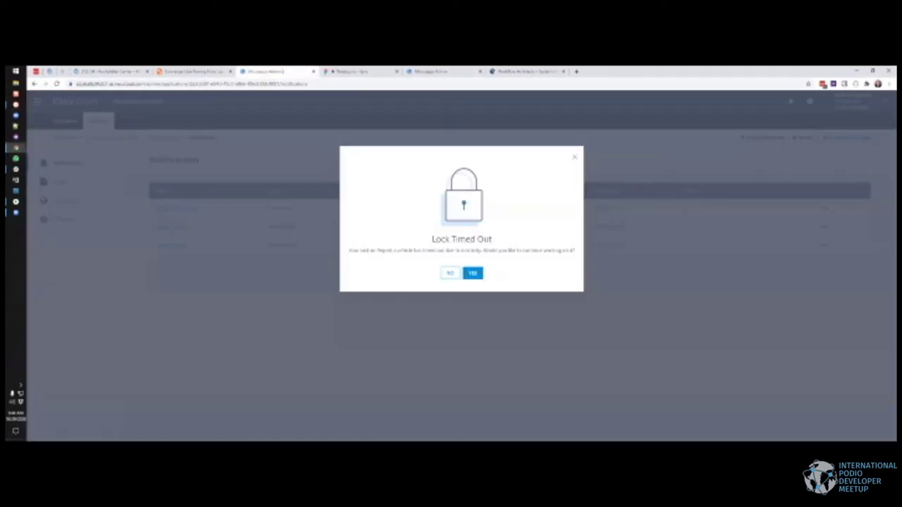
Step: Resume the timed-out Citrix session, review the integrations list, then open the Converge Uber Towing Flow diagram
{"action": "left_click", "coordinate": [451, 273]}
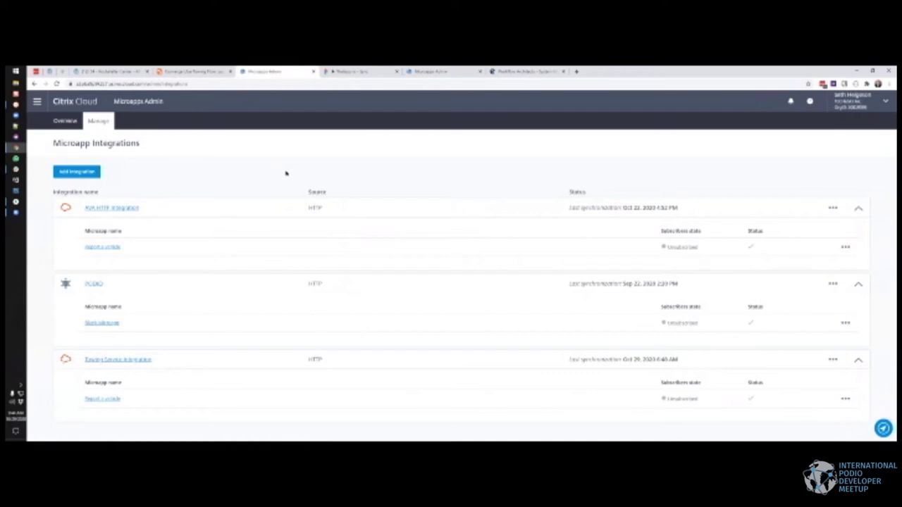
{"action": "left_click", "coordinate": [444, 71]}
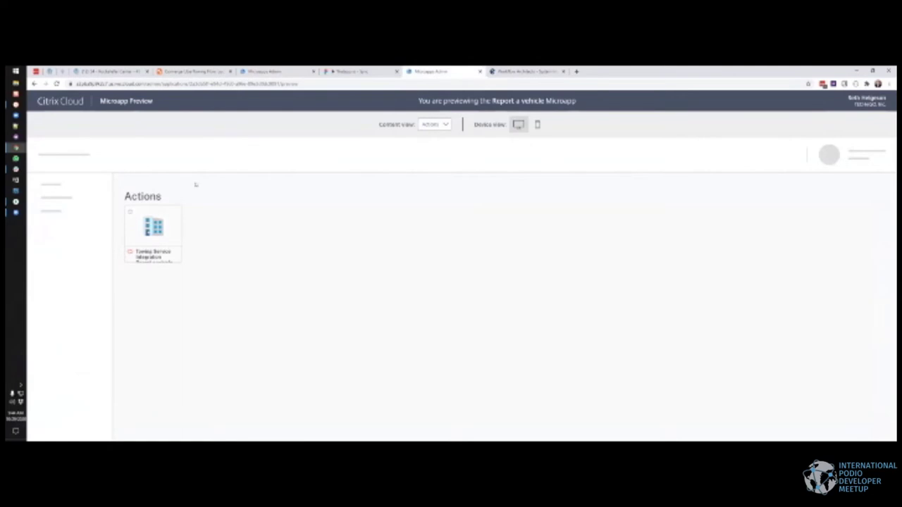
{"action": "left_click", "coordinate": [258, 70]}
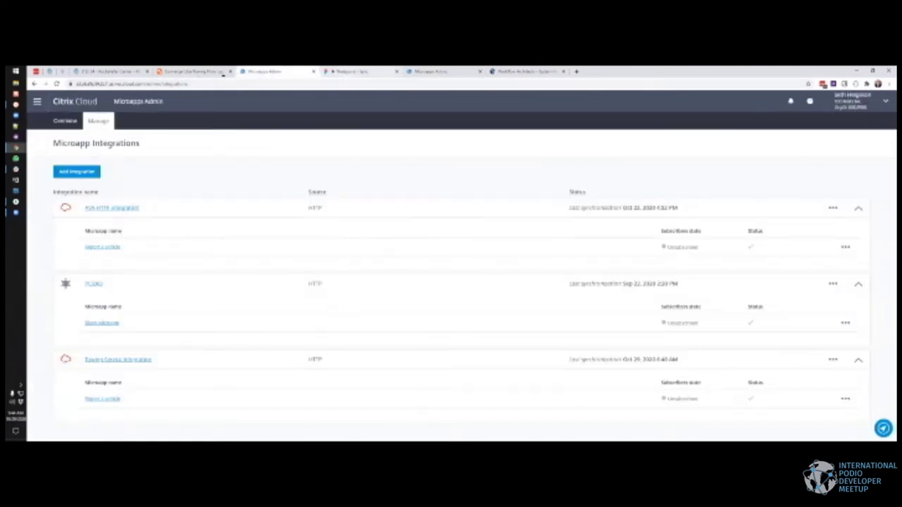
{"action": "left_click", "coordinate": [193, 71]}
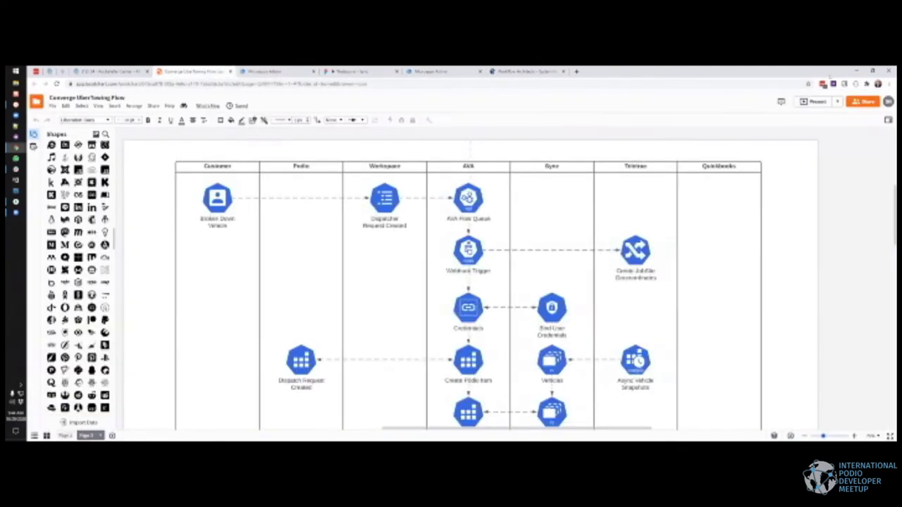
Step: Present the towing flow diagram full screen, exit with Esc, and return to the microapp preview
{"action": "left_click", "coordinate": [817, 102]}
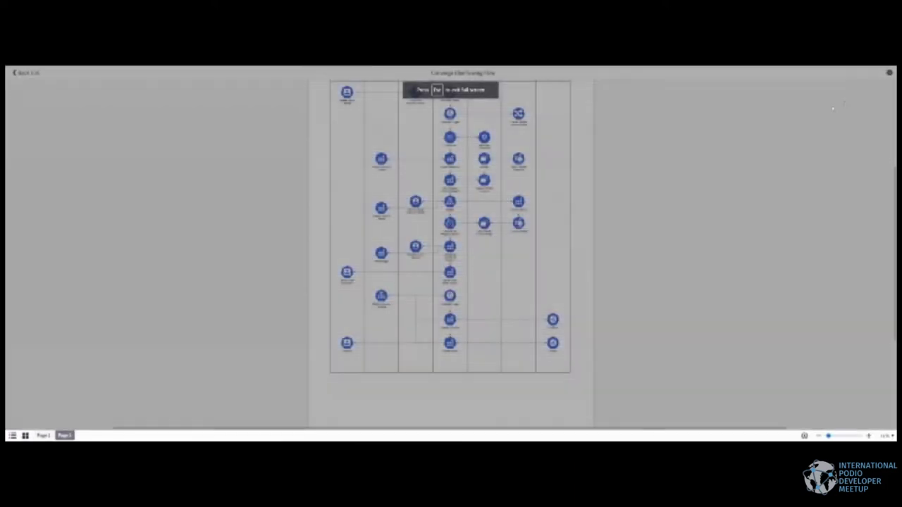
{"action": "key", "text": "Escape"}
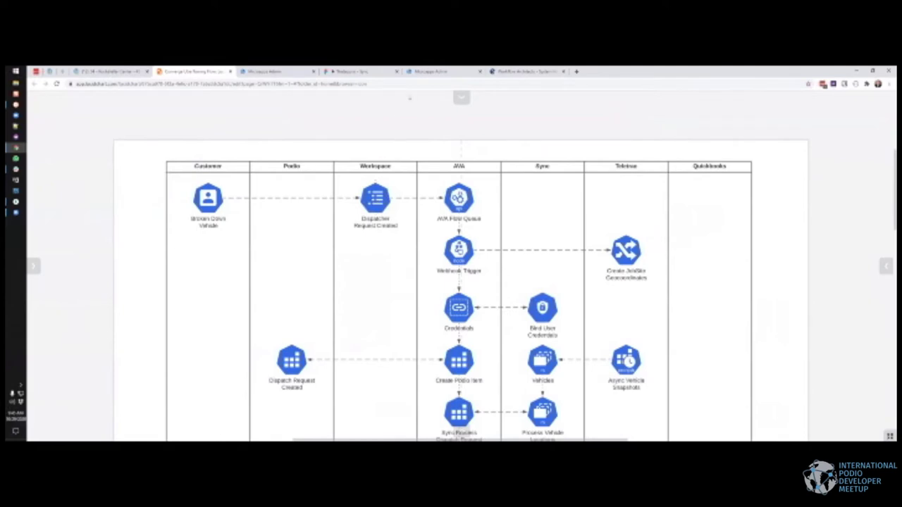
{"action": "left_click", "coordinate": [423, 72]}
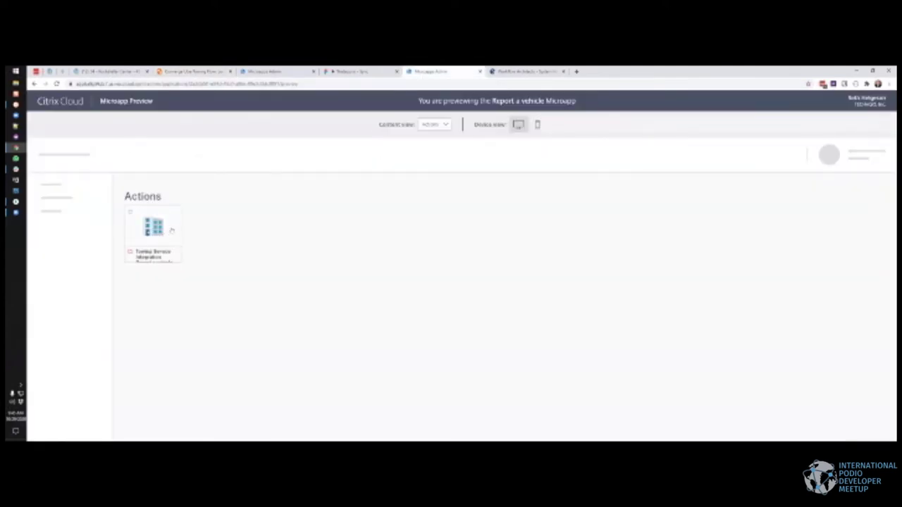
Step: Open the Report a tow form from the Towing Service Integration tile and scroll through its fields
{"action": "left_click", "coordinate": [191, 73]}
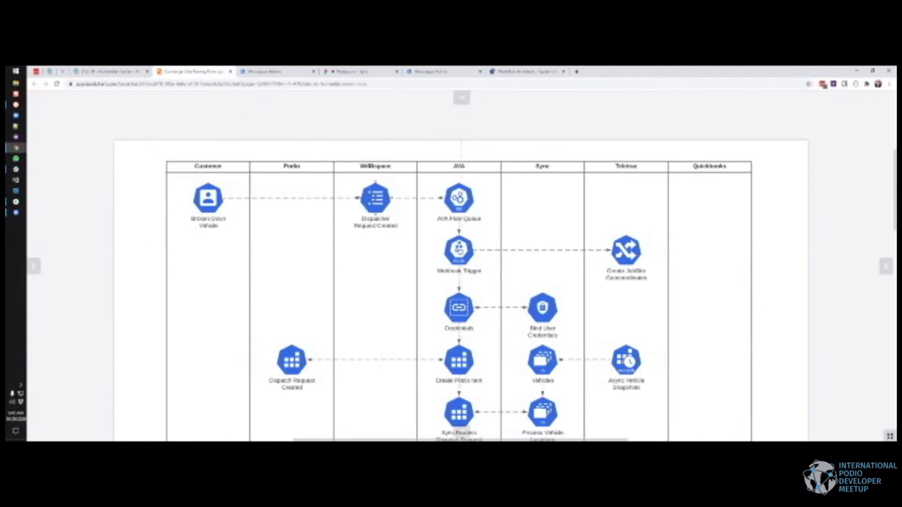
{"action": "left_click", "coordinate": [434, 71]}
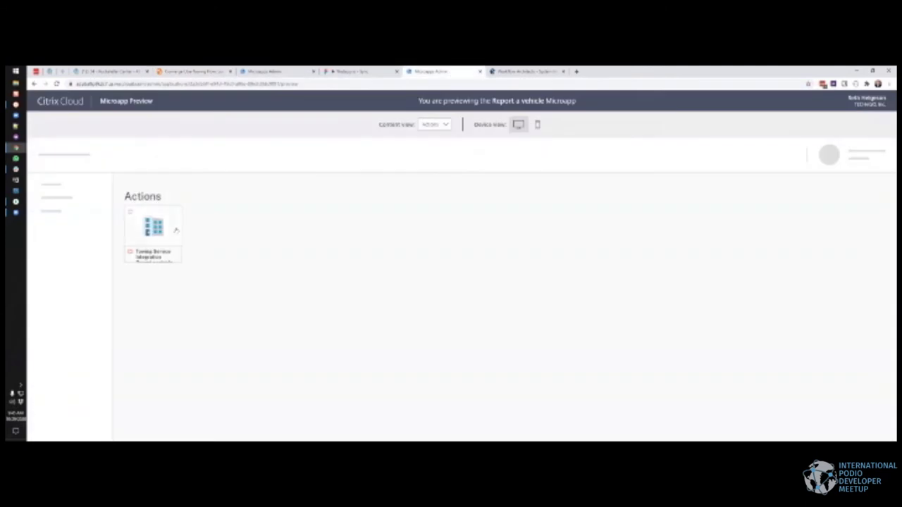
{"action": "left_click", "coordinate": [175, 232]}
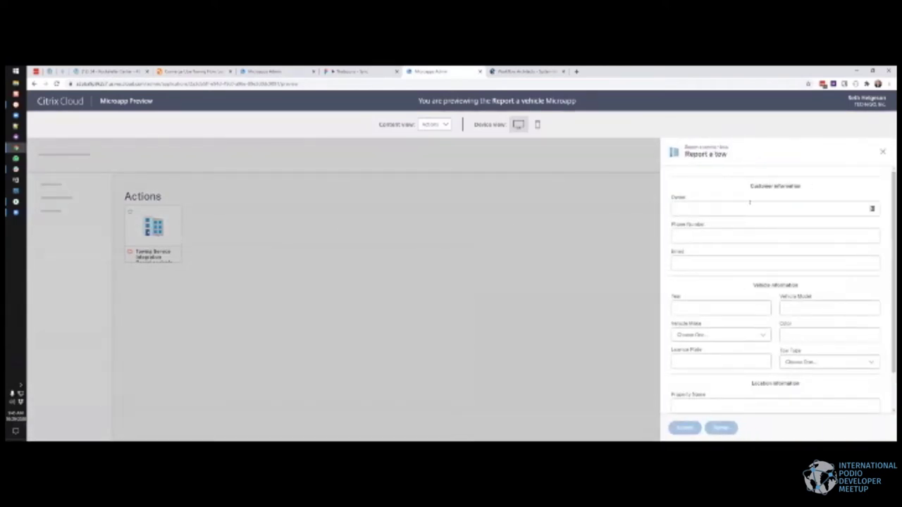
{"action": "scroll", "coordinate": [751, 209], "scroll_direction": "down", "scroll_amount": 2}
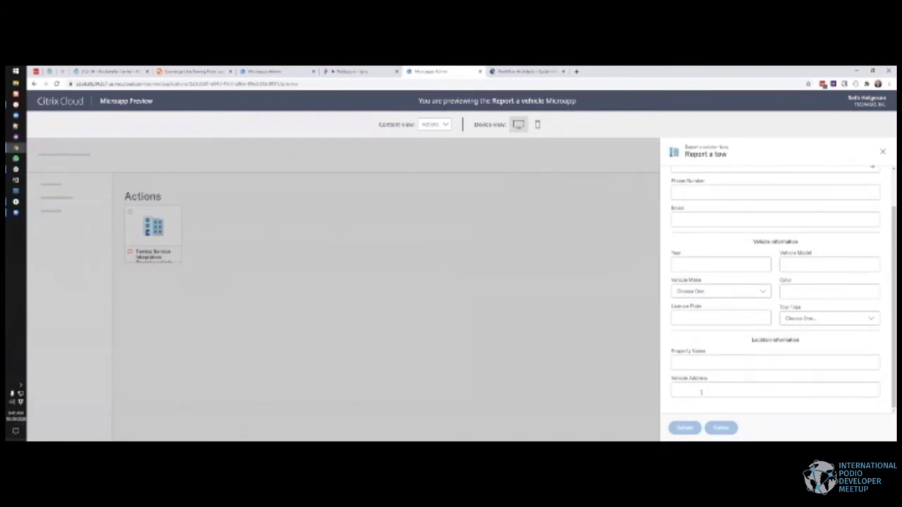
Step: Preview the Report a tow form in phone layout and scroll through it
{"action": "left_click", "coordinate": [537, 124]}
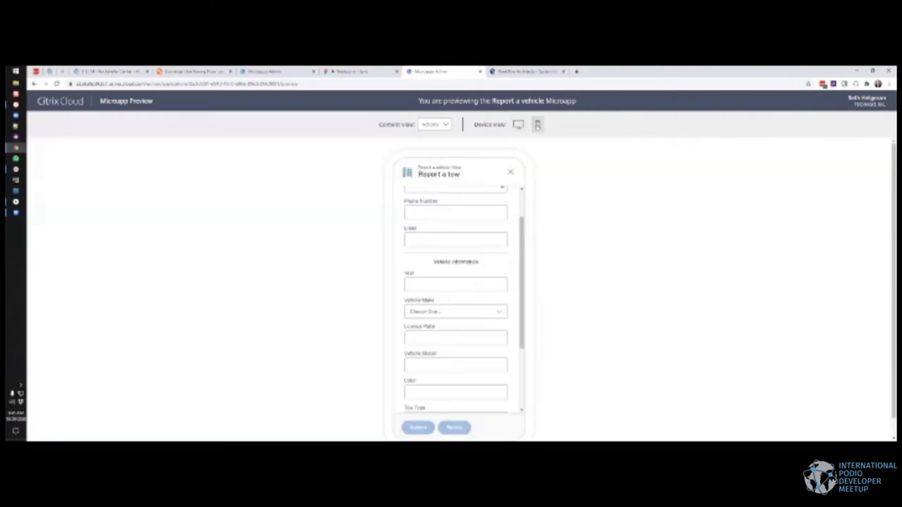
{"action": "scroll", "coordinate": [449, 220], "scroll_direction": "up", "scroll_amount": 1}
{"action": "scroll", "coordinate": [449, 220], "scroll_direction": "up", "scroll_amount": 1}
{"action": "scroll", "coordinate": [447, 224], "scroll_direction": "down", "scroll_amount": 5}
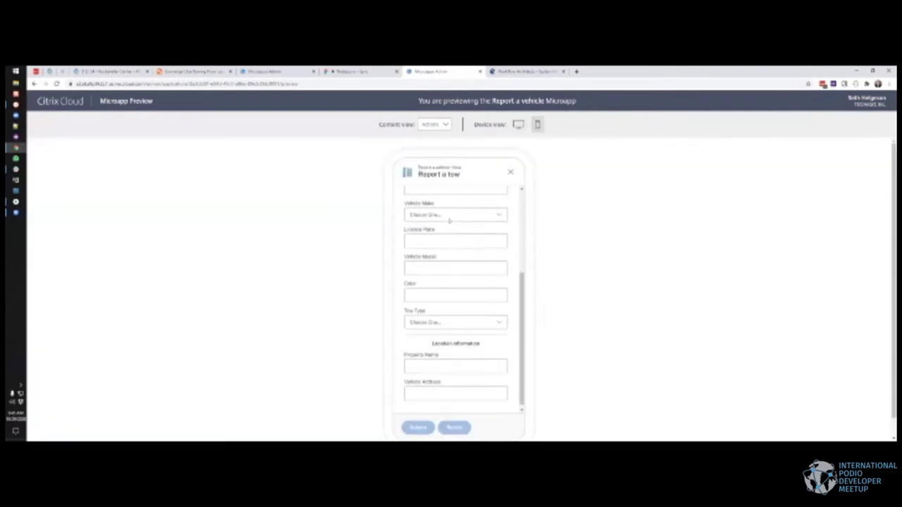
{"action": "scroll", "coordinate": [443, 231], "scroll_direction": "up", "scroll_amount": 2}
{"action": "scroll", "coordinate": [442, 231], "scroll_direction": "up", "scroll_amount": 3}
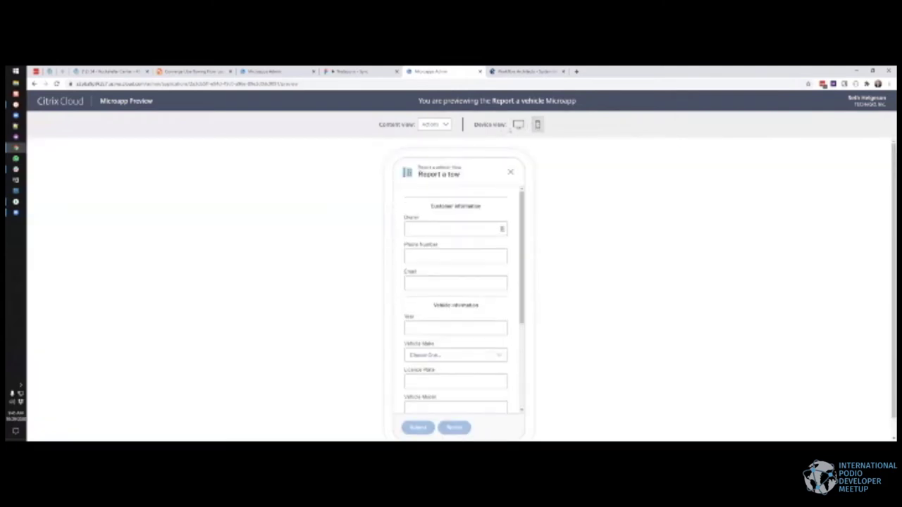
Step: Restore the form preview to desktop layout, then return to the towing flow diagram
{"action": "left_click", "coordinate": [518, 124]}
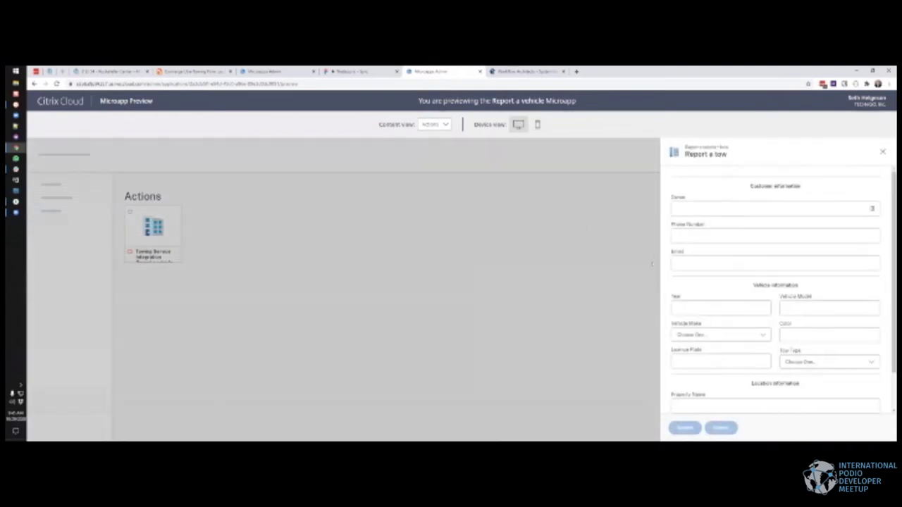
{"action": "scroll", "coordinate": [722, 260], "scroll_direction": "down", "scroll_amount": 1}
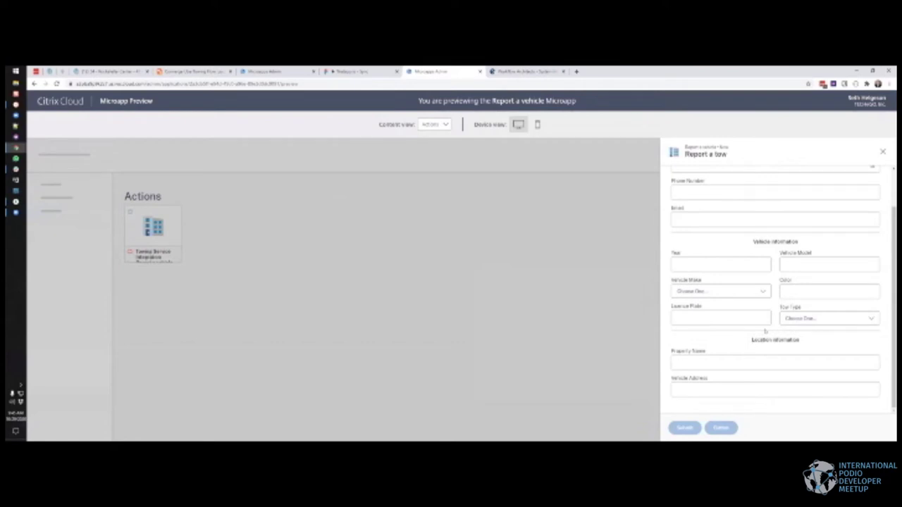
{"action": "scroll", "coordinate": [765, 331], "scroll_direction": "up", "scroll_amount": 1}
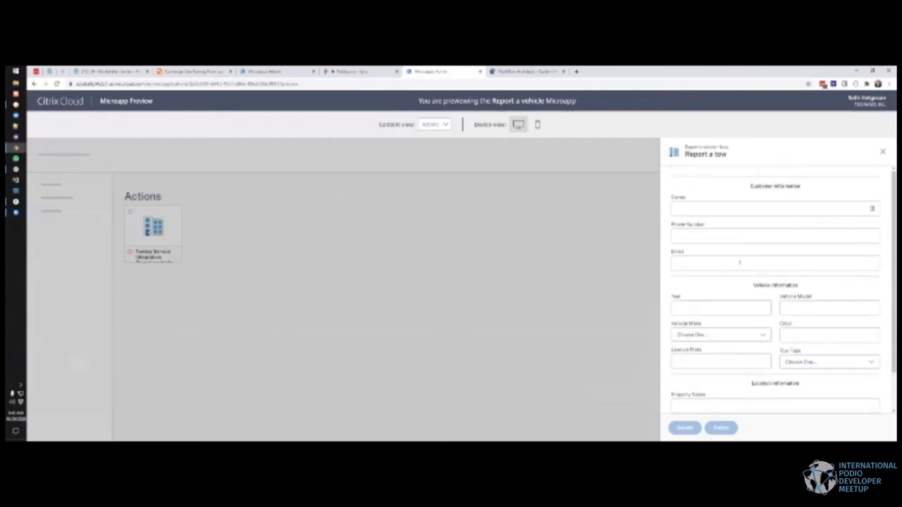
{"action": "scroll", "coordinate": [742, 287], "scroll_direction": "down", "scroll_amount": 1}
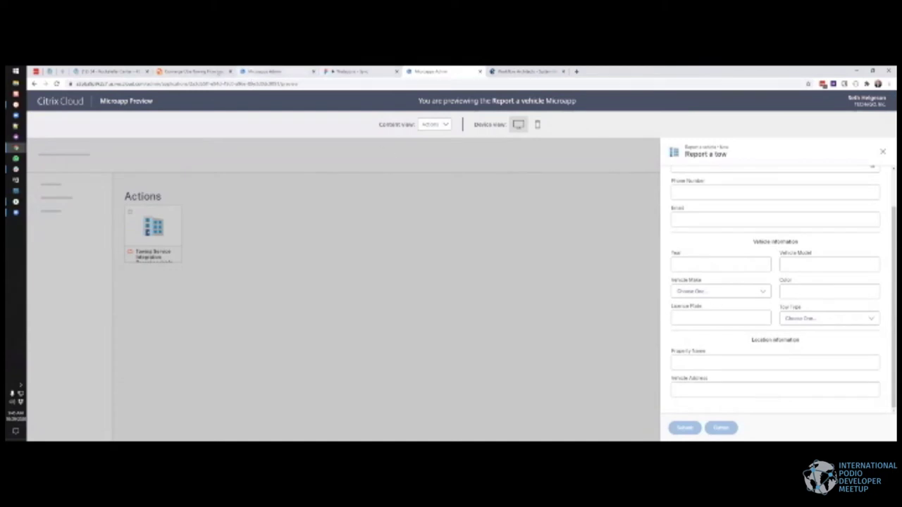
{"action": "left_click", "coordinate": [207, 71]}
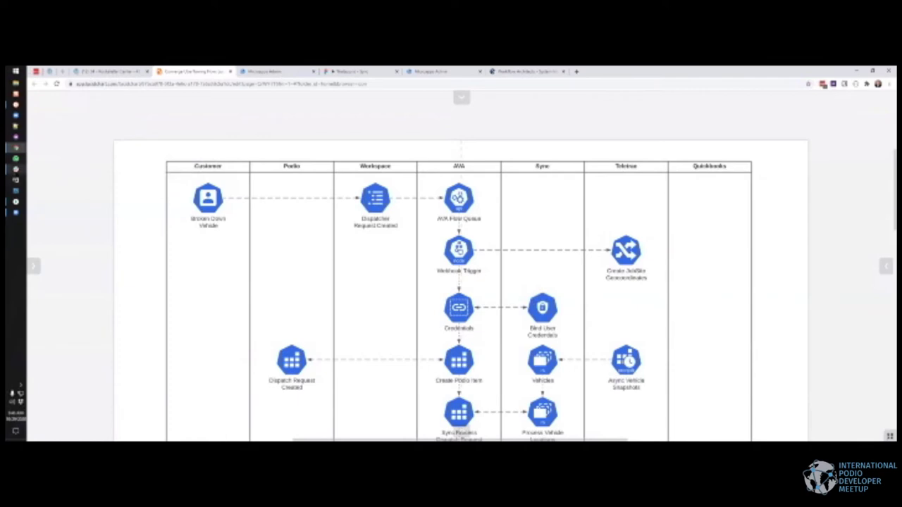
Step: Bring the Teletrac Director - Home vehicle map window up from the Chrome taskbar
{"action": "mouse_move", "coordinate": [16, 158]}
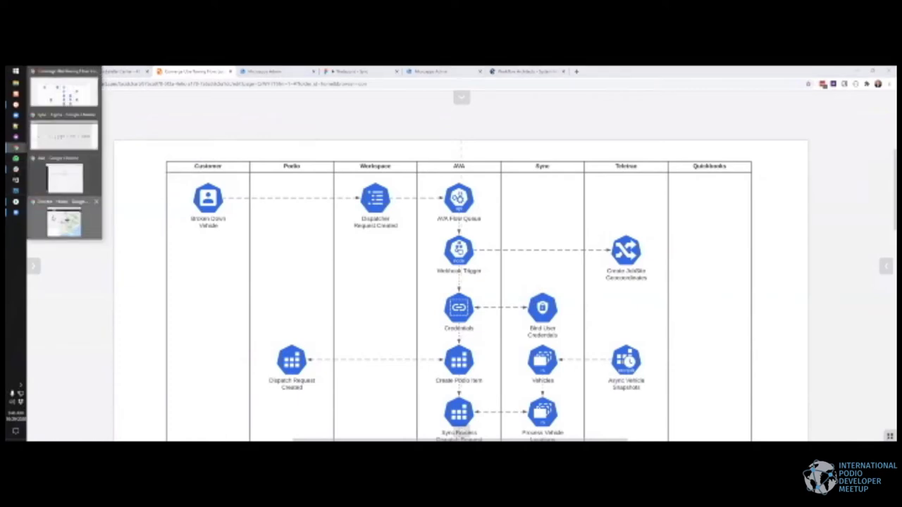
{"action": "left_click", "coordinate": [64, 220]}
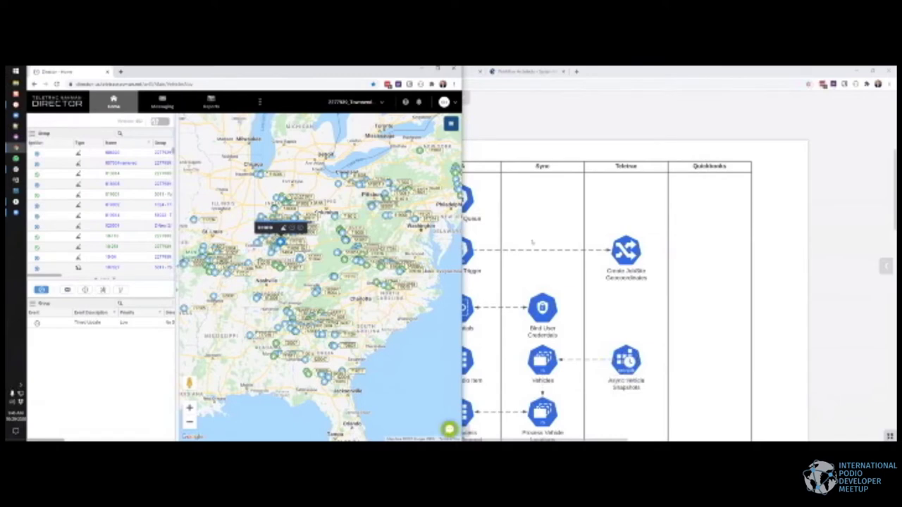
Step: Bring the Lucidchart Converge Uber Towing Flow window in front of the vehicle map
{"action": "left_click", "coordinate": [641, 213]}
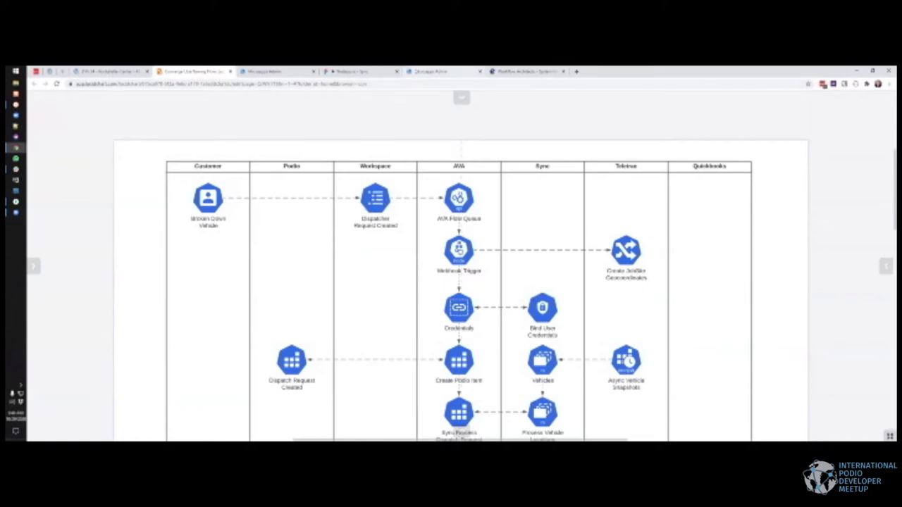
Step: Switch to the Microapp Admin tab showing the blank Report a tow form
{"action": "left_click", "coordinate": [430, 71]}
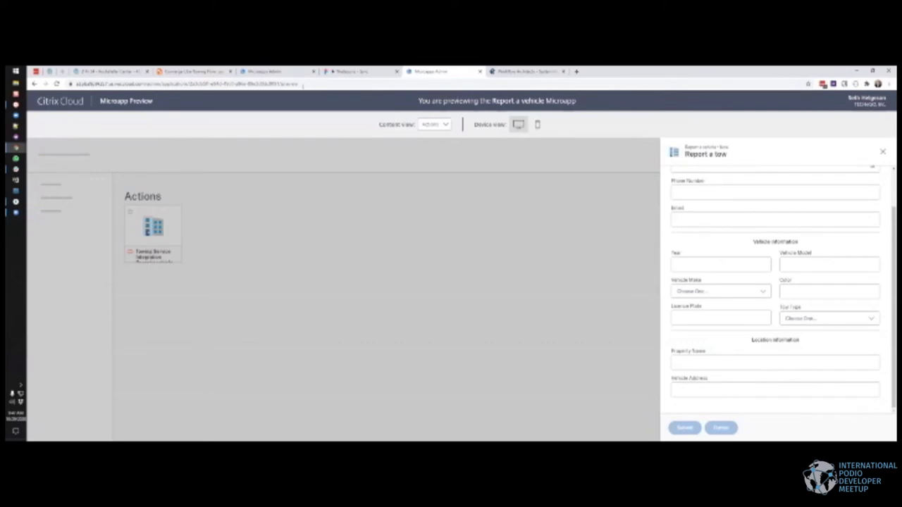
Step: Switch to the Converge Uber Towing Flow swimlane diagram tab
{"action": "left_click", "coordinate": [190, 72]}
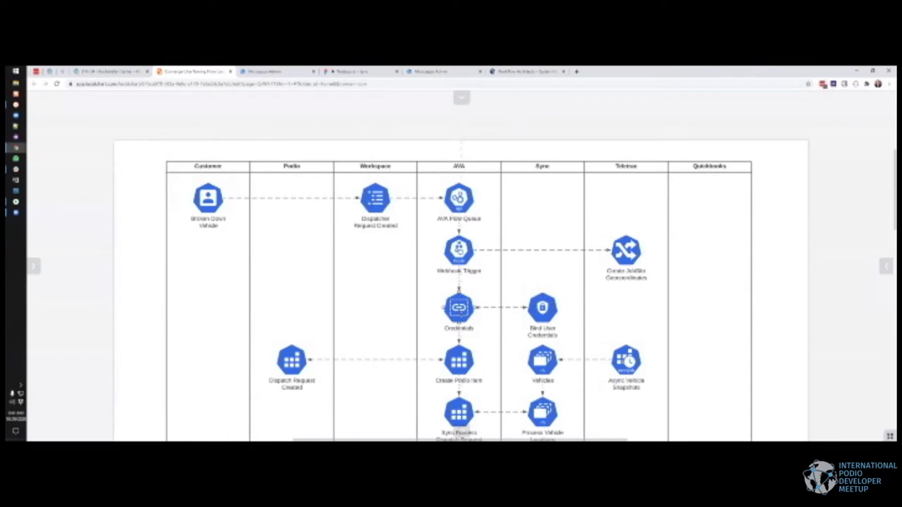
Step: Review the diagram's lower rows, then open the Podio Rockefeller Center tow request item
{"action": "scroll", "coordinate": [558, 307], "scroll_direction": "down", "scroll_amount": 1}
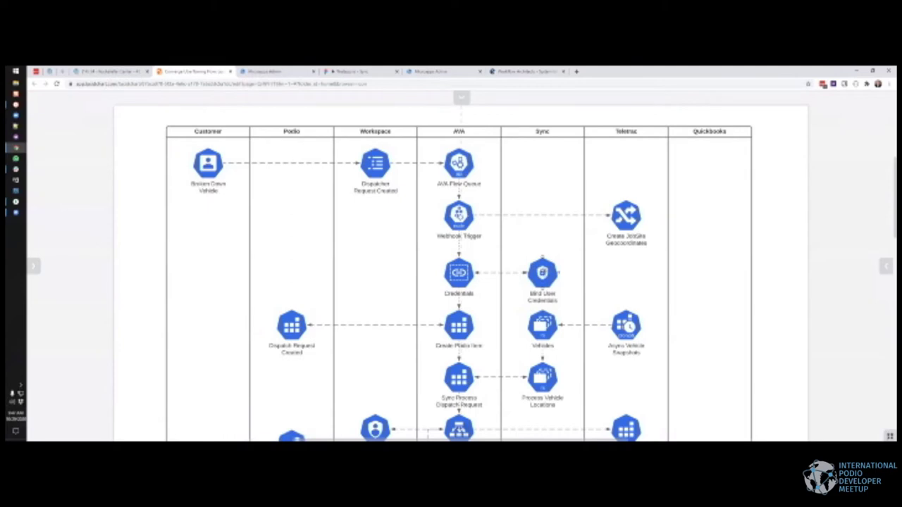
{"action": "scroll", "coordinate": [457, 198], "scroll_direction": "down", "scroll_amount": 1}
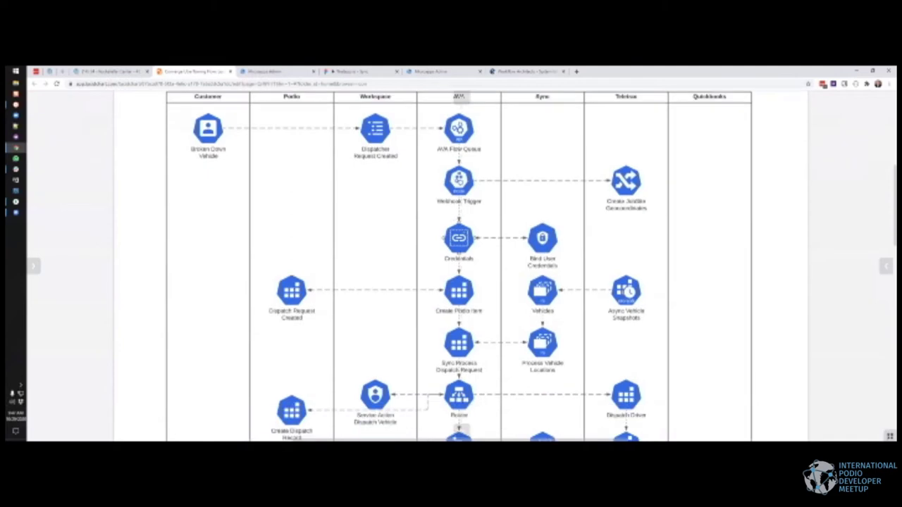
{"action": "left_click", "coordinate": [110, 71]}
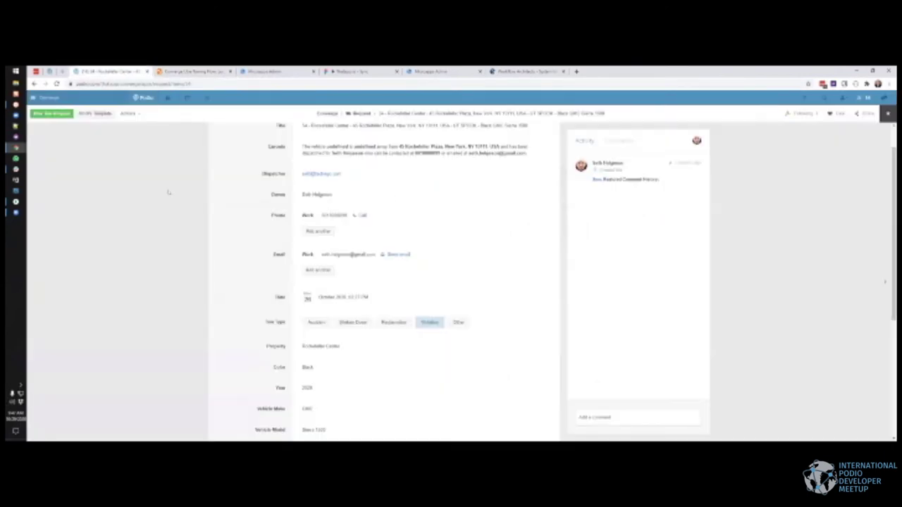
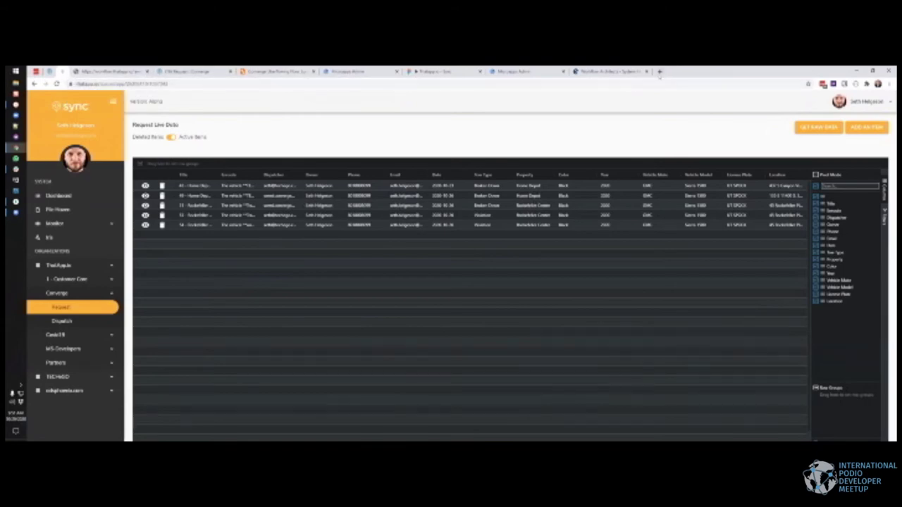
Step: Open the flow platform's execution dashboard in a new browser tab
{"action": "left_click", "coordinate": [659, 71]}
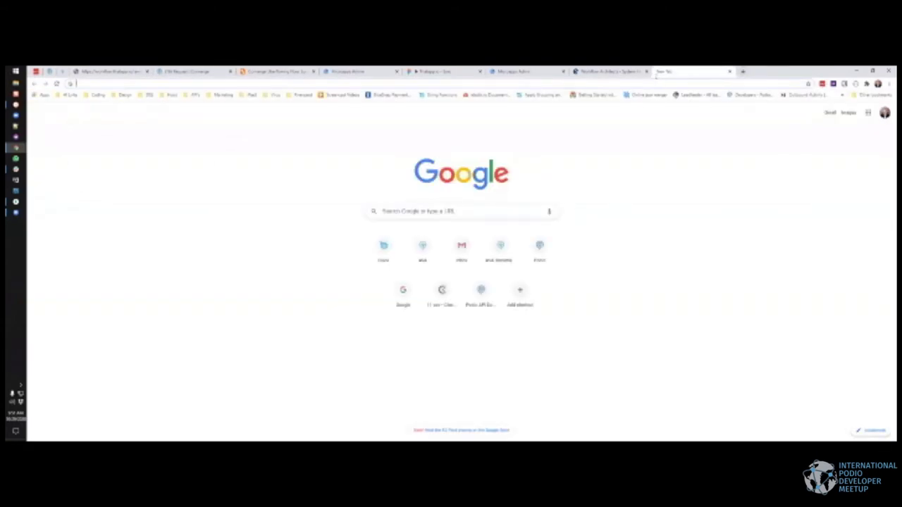
{"action": "type", "text": "ava.thatapp.io"}
{"action": "key", "text": "Return"}
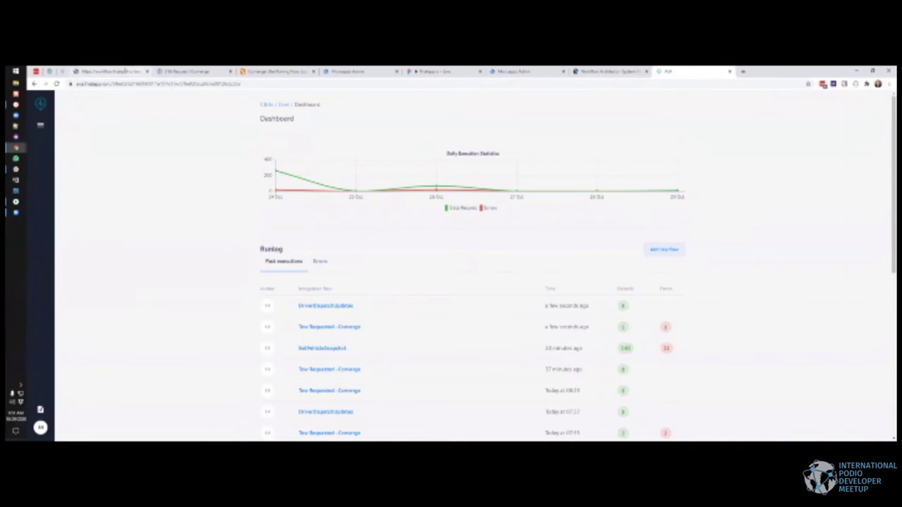
Step: Reload the Podio Request list so it shows the newly synced fifth tow request
{"action": "left_click", "coordinate": [49, 71]}
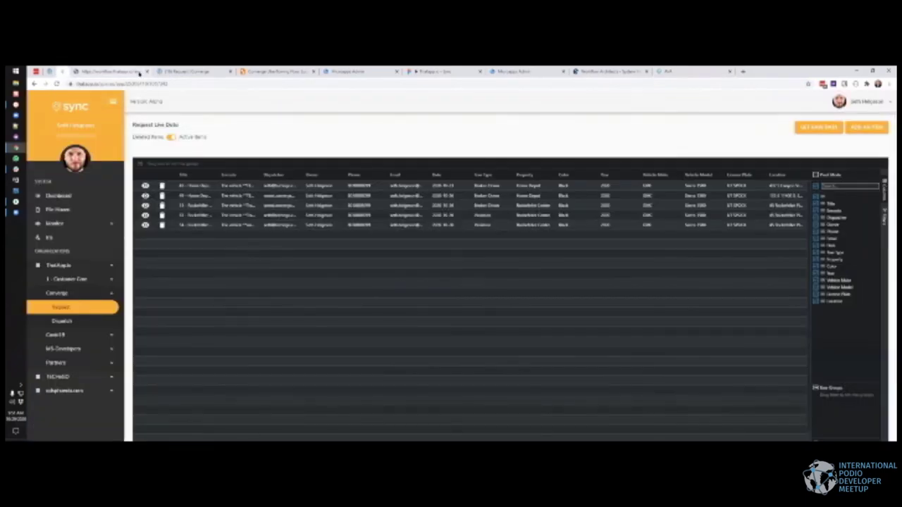
{"action": "left_click", "coordinate": [191, 71]}
{"action": "left_click", "coordinate": [251, 118]}
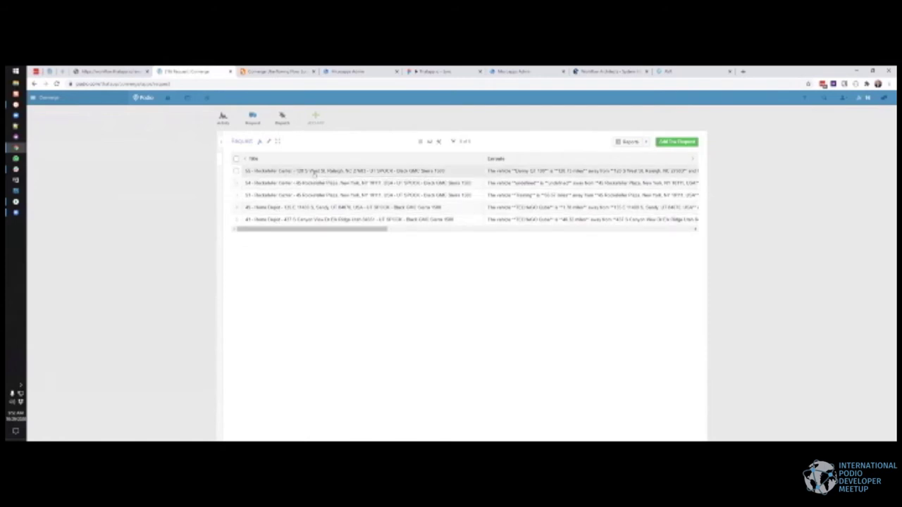
Step: Inspect the newest tow request and its linked dispatch record, then return to the Sync grid
{"action": "left_click", "coordinate": [313, 174]}
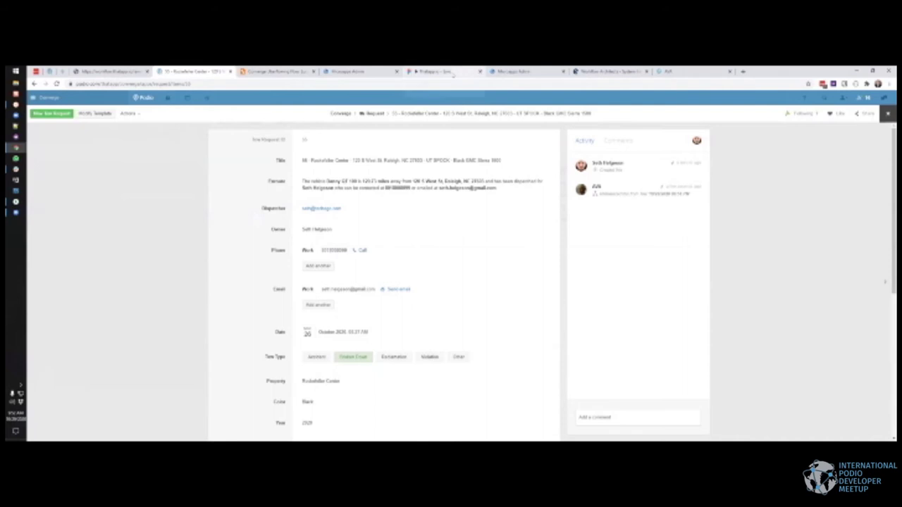
{"action": "scroll", "coordinate": [269, 206], "scroll_direction": "down", "scroll_amount": 3}
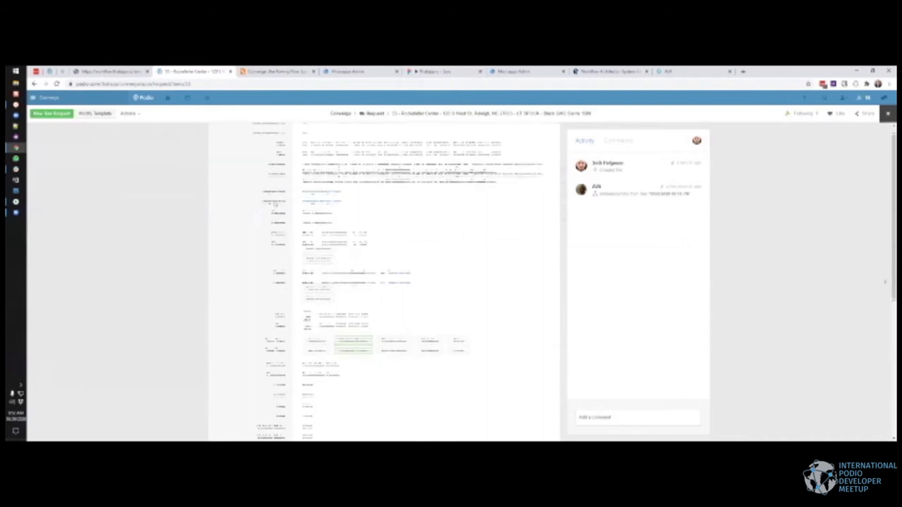
{"action": "scroll", "coordinate": [269, 207], "scroll_direction": "down", "scroll_amount": 3}
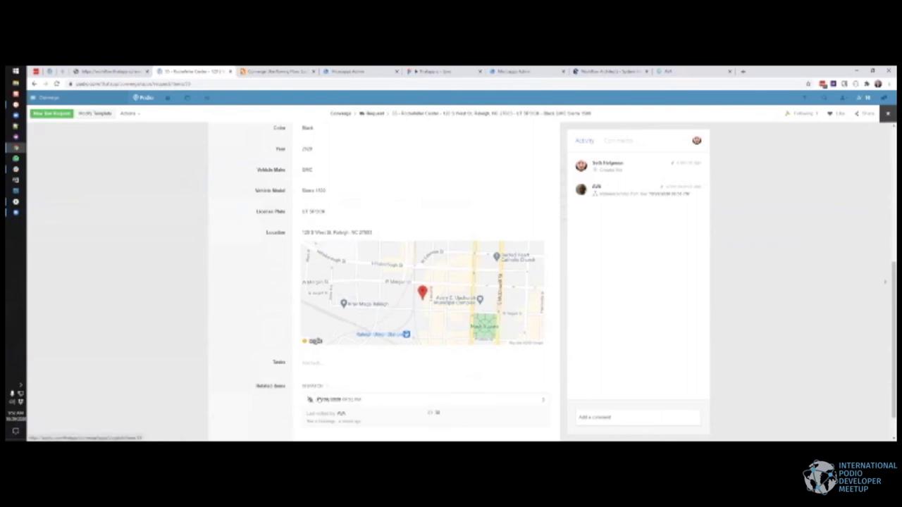
{"action": "left_click", "coordinate": [310, 398]}
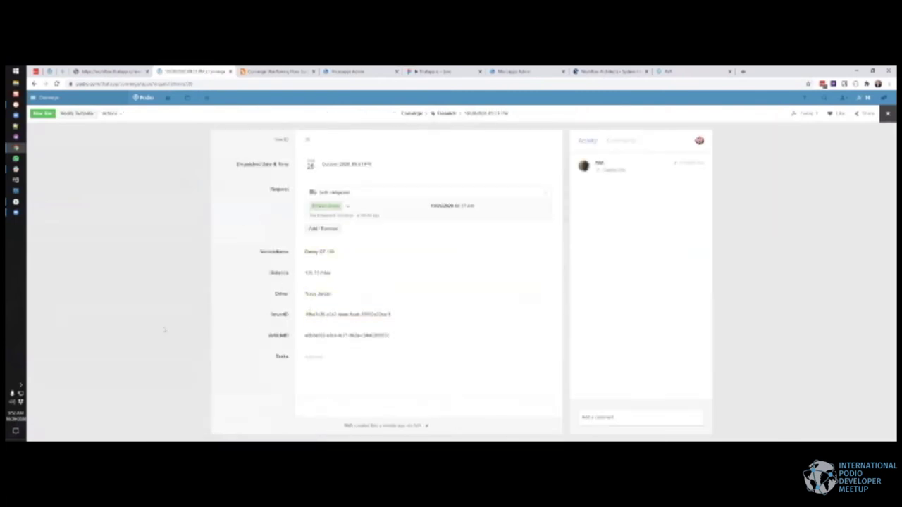
{"action": "left_click", "coordinate": [106, 71]}
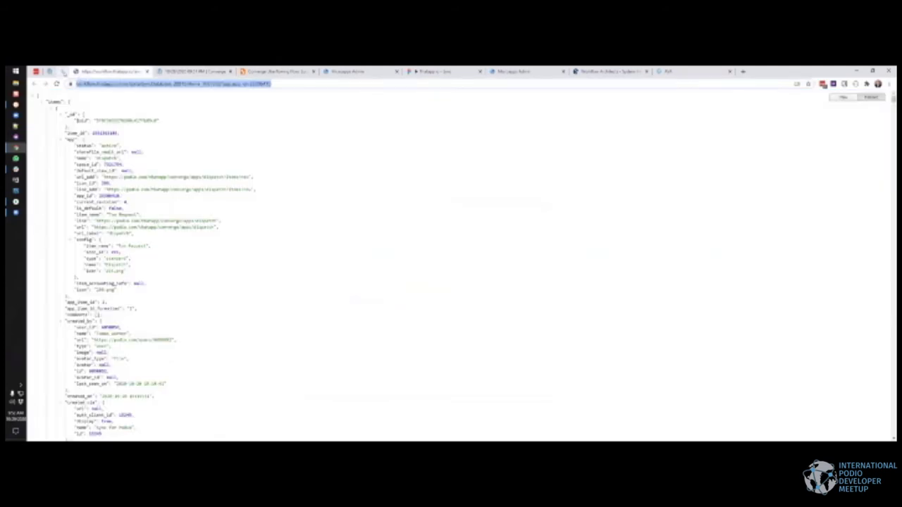
{"action": "key", "text": "alt+Left"}
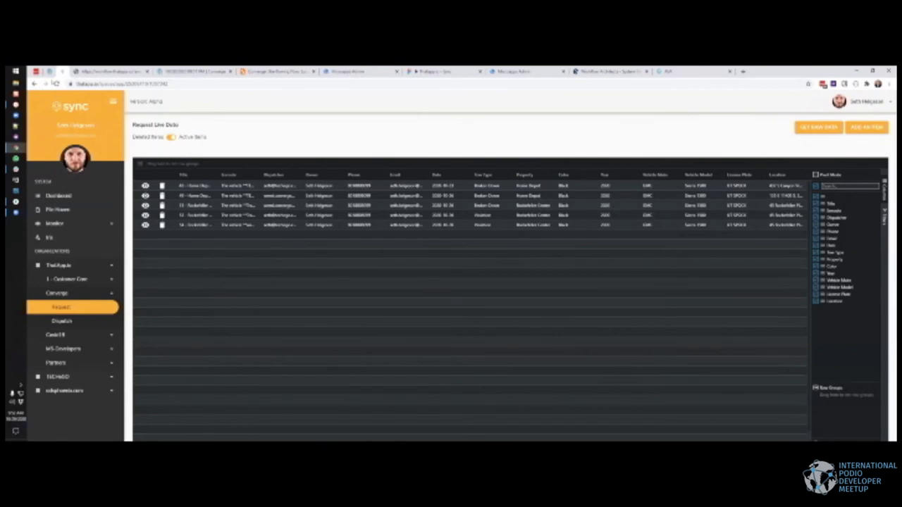
Step: Reload the grid, widen Title, change the newest request's Color to Green, and open it in Podio
{"action": "left_click", "coordinate": [56, 84]}
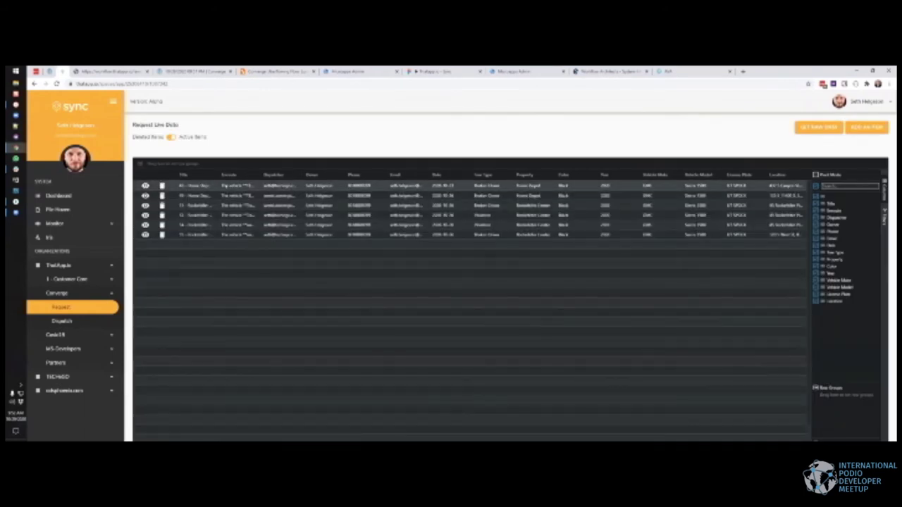
{"action": "left_click_drag", "start_coordinate": [212, 175], "coordinate": [310, 181]}
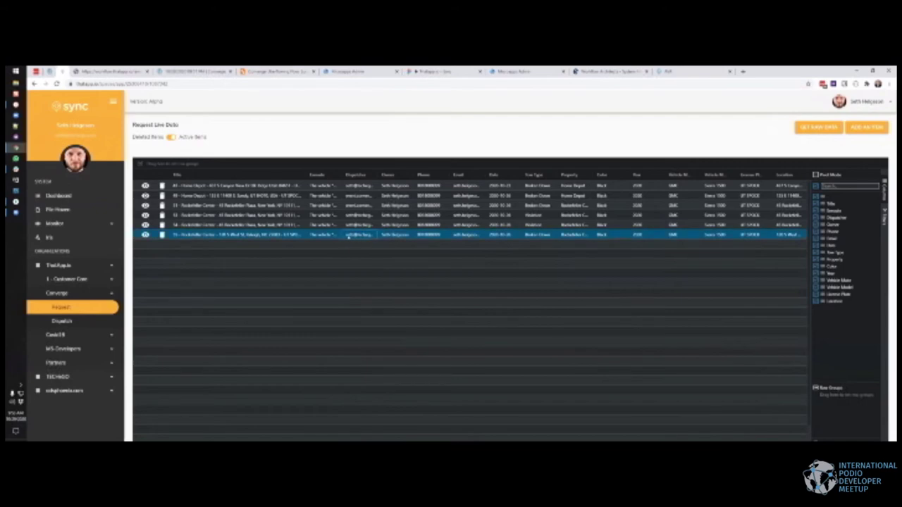
{"action": "double_click", "coordinate": [601, 237]}
{"action": "type", "text": "Silver"}
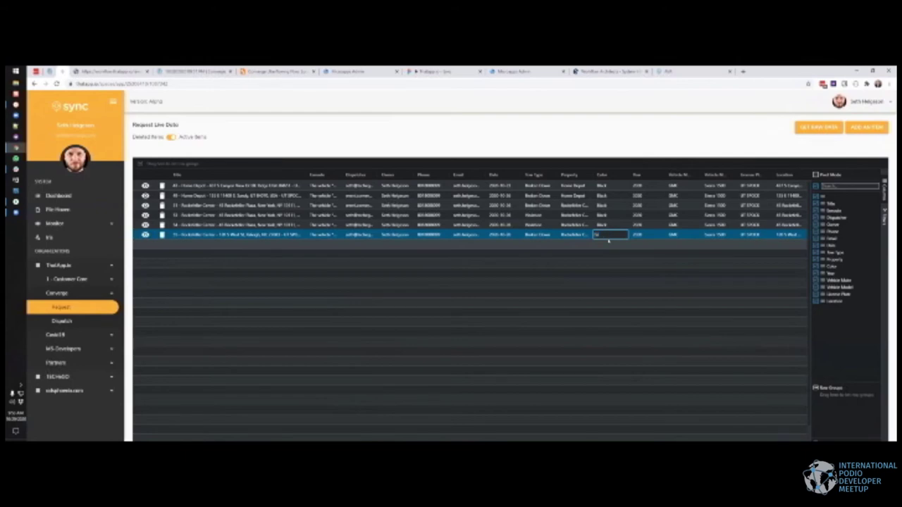
{"action": "left_click", "coordinate": [609, 243]}
{"action": "left_click", "coordinate": [145, 235]}
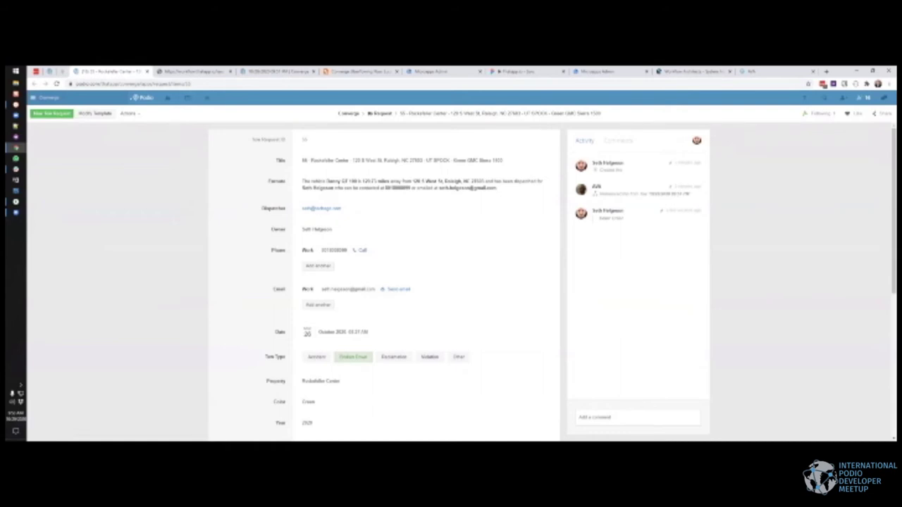
Step: With the Podio item's Color confirmed as Green, go back to the Sync request grid
{"action": "left_click", "coordinate": [64, 71]}
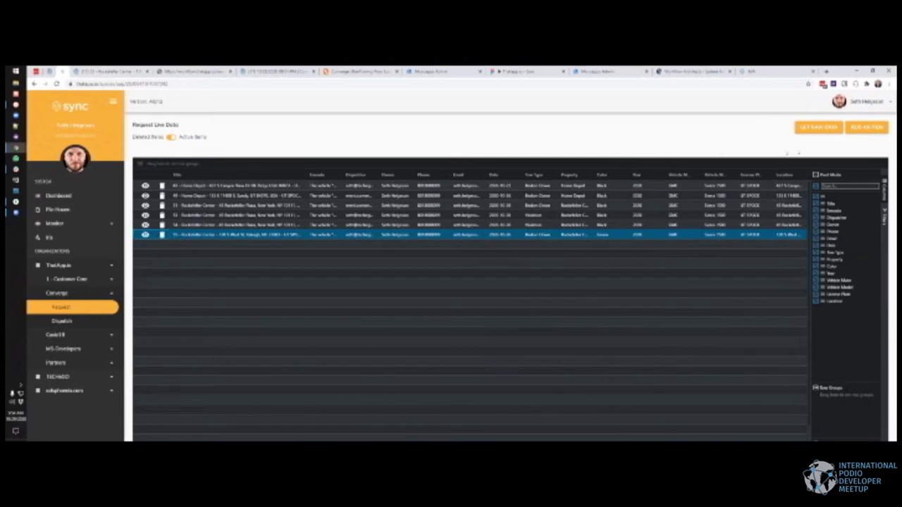
Step: Open a blank Create Item form and step through its Title, Description, Phone, Date and Property fields
{"action": "left_click", "coordinate": [866, 128]}
{"action": "left_click", "coordinate": [187, 180]}
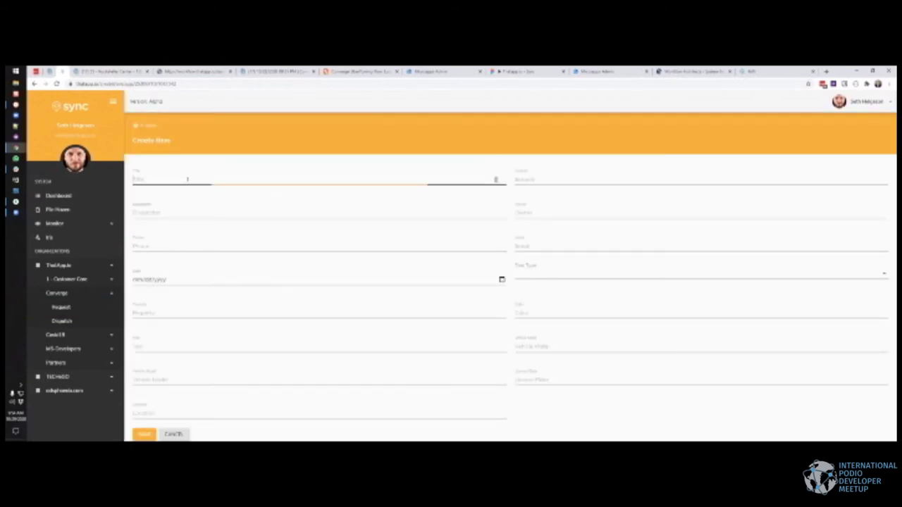
{"action": "key", "text": "Tab"}
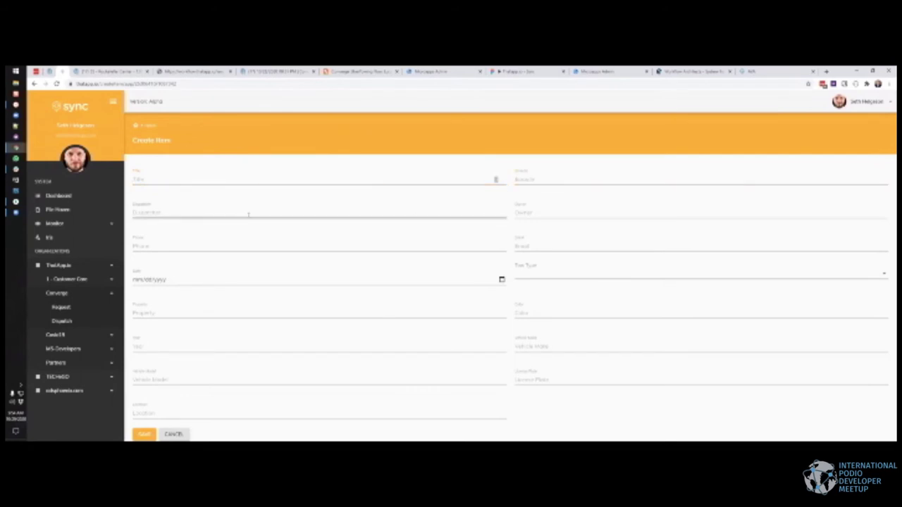
{"action": "left_click", "coordinate": [248, 215]}
{"action": "left_click", "coordinate": [204, 248]}
{"action": "left_click", "coordinate": [169, 279]}
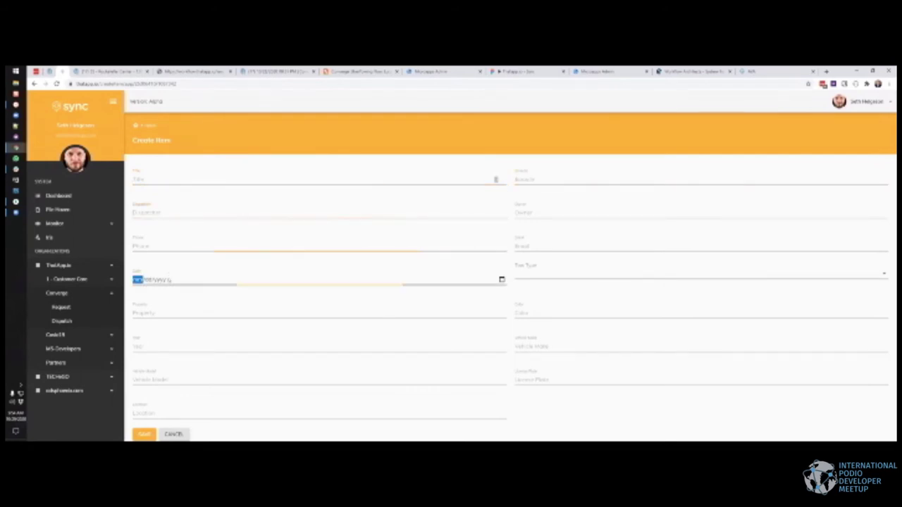
{"action": "left_click", "coordinate": [147, 314]}
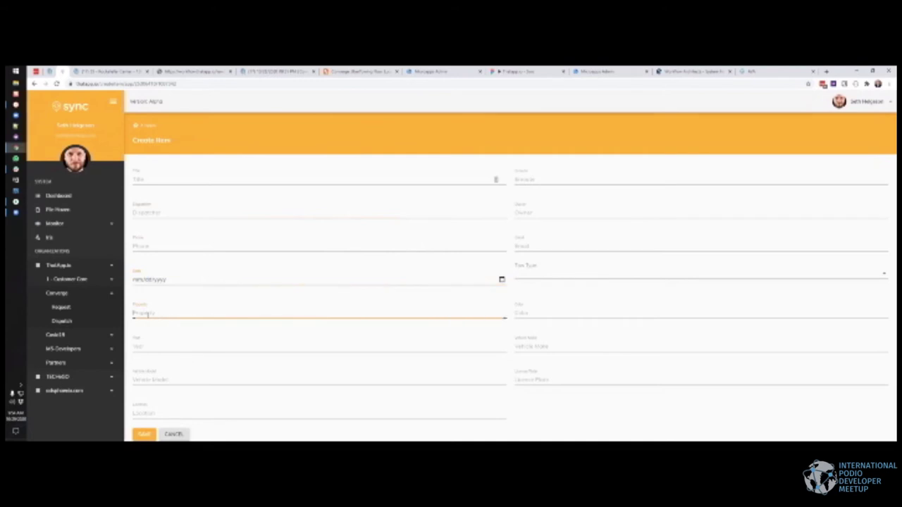
{"action": "scroll", "coordinate": [148, 380], "scroll_direction": "down", "scroll_amount": 1}
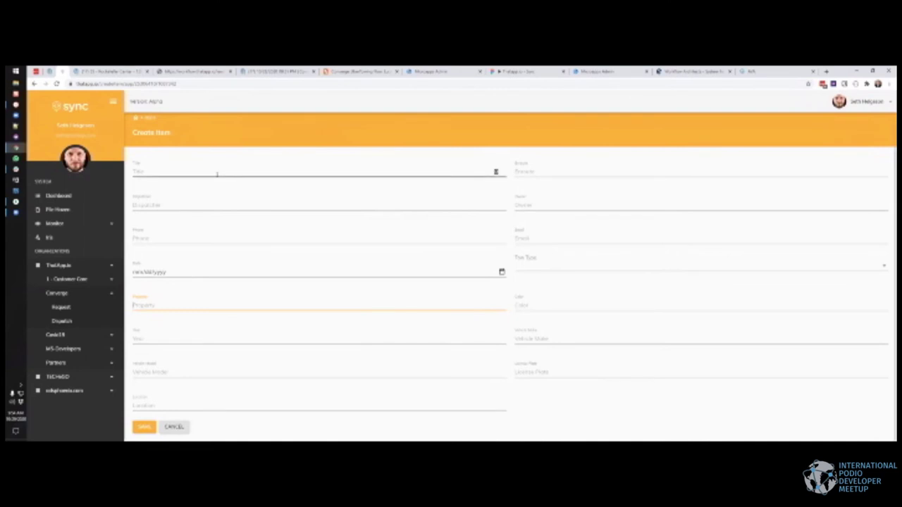
{"action": "scroll", "coordinate": [179, 165], "scroll_direction": "up", "scroll_amount": 1}
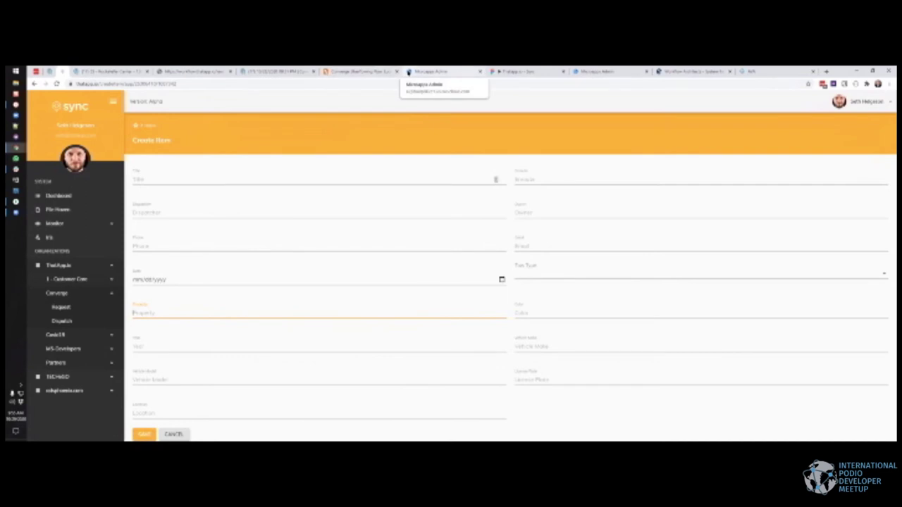
Step: Review the microapp integrations and the Report a tow preview, then return to the Podio request
{"action": "left_click", "coordinate": [410, 71]}
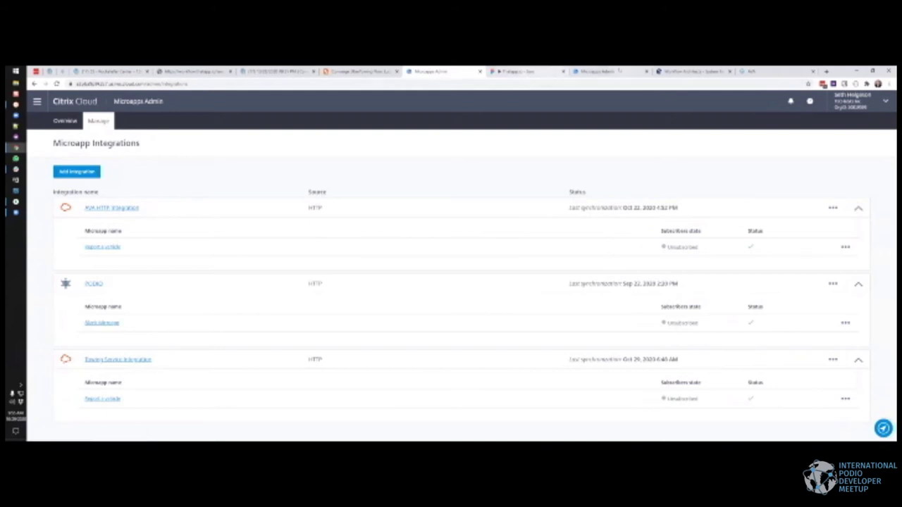
{"action": "left_click", "coordinate": [607, 71]}
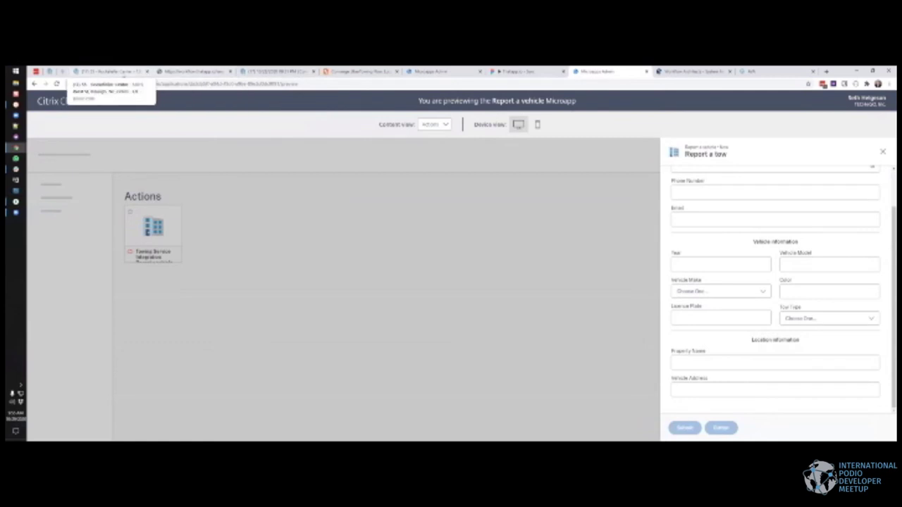
{"action": "left_click", "coordinate": [109, 71]}
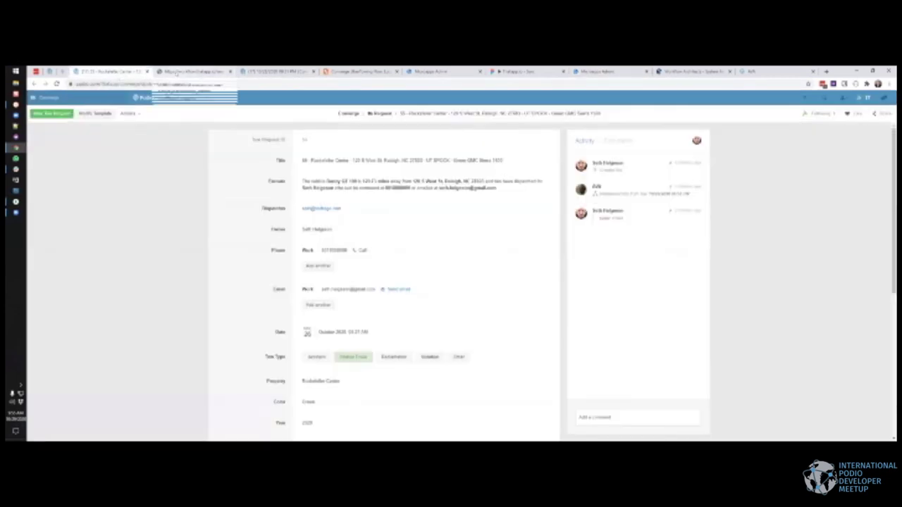
Step: Close the JSON tab, reload the Tow Request item, and show the Sync dashboard of 3 organizations
{"action": "left_click", "coordinate": [192, 71]}
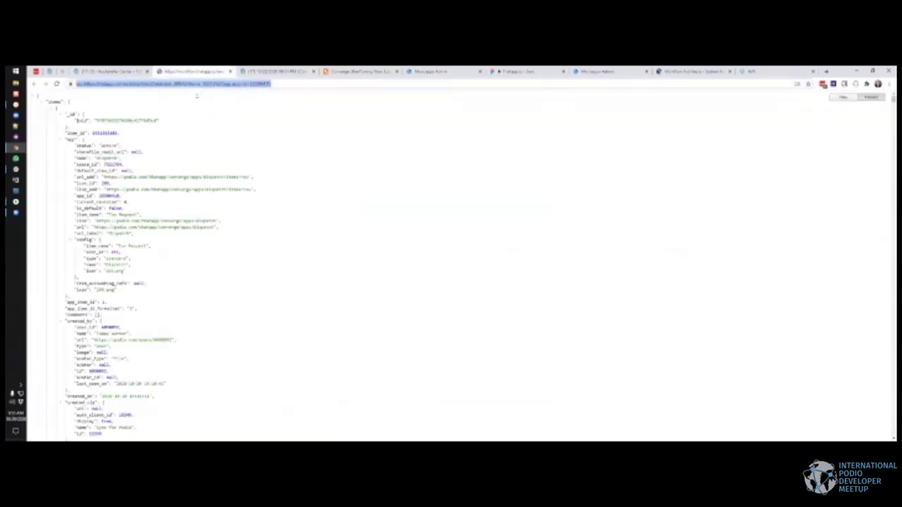
{"action": "left_click", "coordinate": [230, 71]}
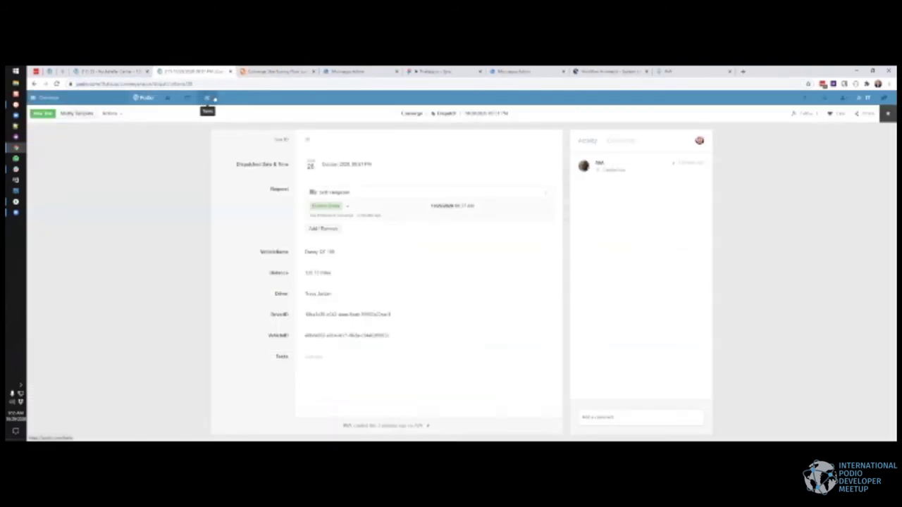
{"action": "key", "text": "ctrl+shift+Tab"}
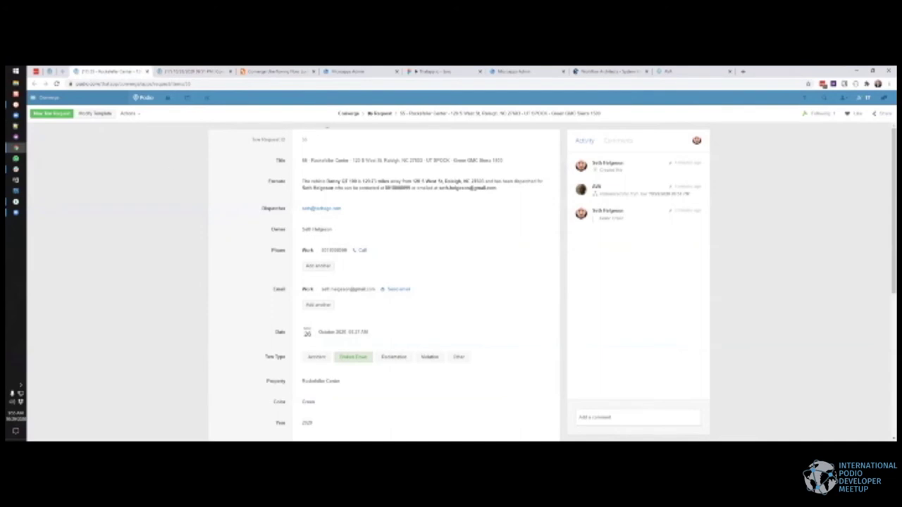
{"action": "key", "text": "F5"}
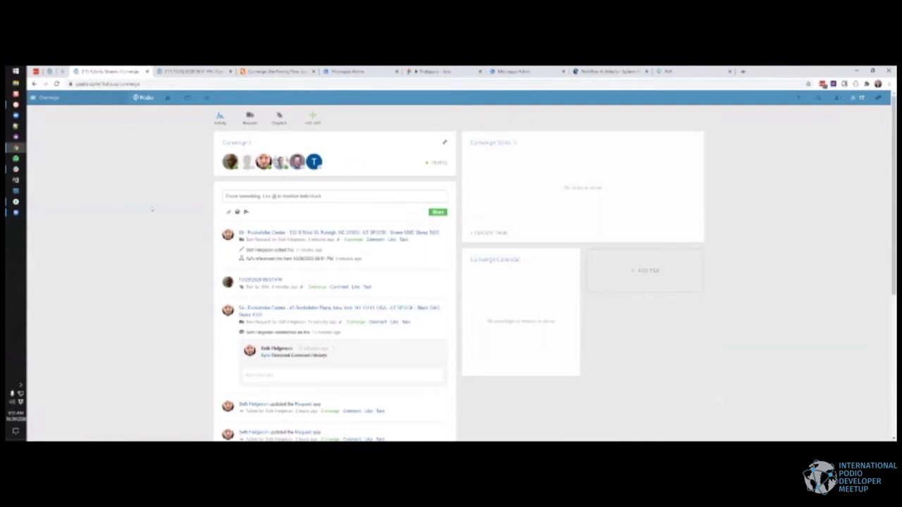
{"action": "left_click", "coordinate": [49, 71]}
{"action": "left_click", "coordinate": [67, 196]}
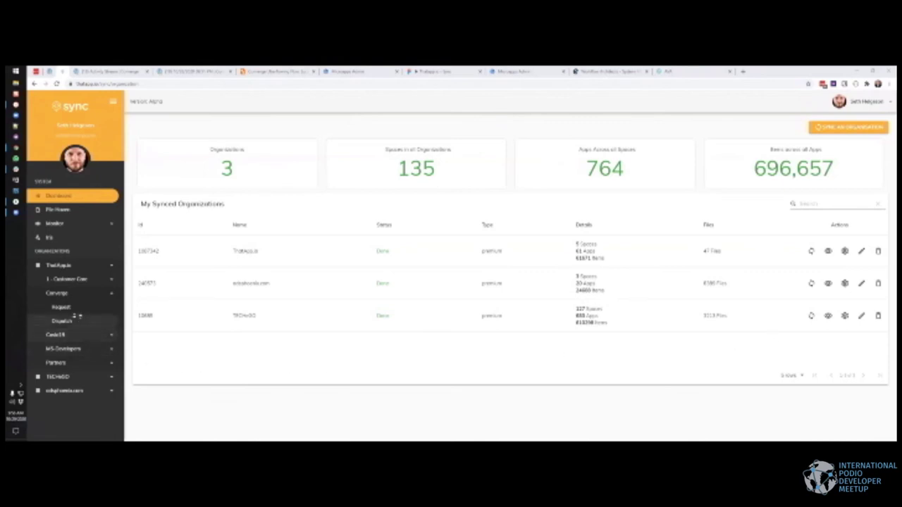
Step: Delete the second synced organization, leaving 2 organizations with 671,971 items
{"action": "left_click", "coordinate": [54, 265]}
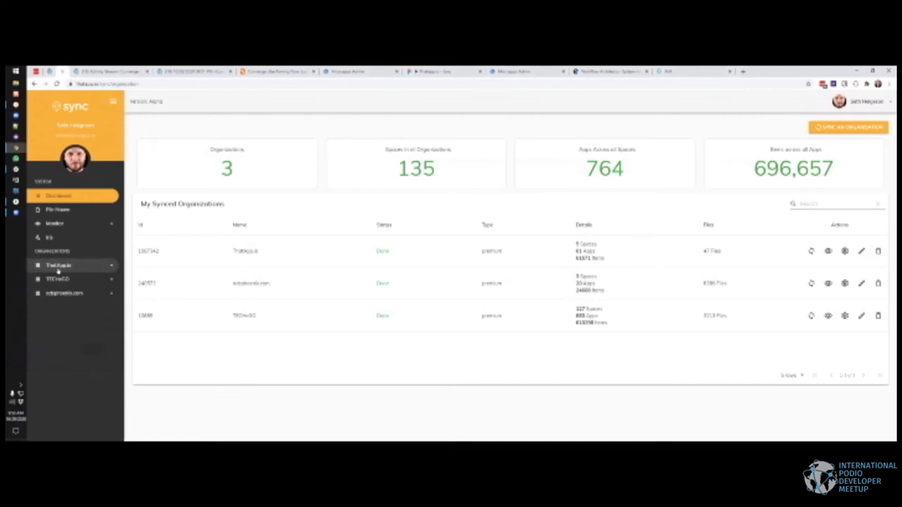
{"action": "left_click", "coordinate": [878, 283]}
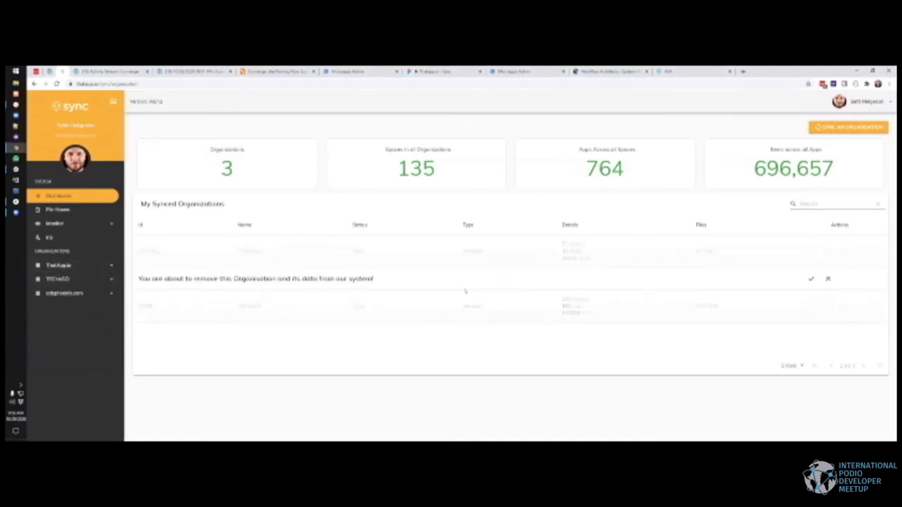
{"action": "left_click", "coordinate": [811, 279]}
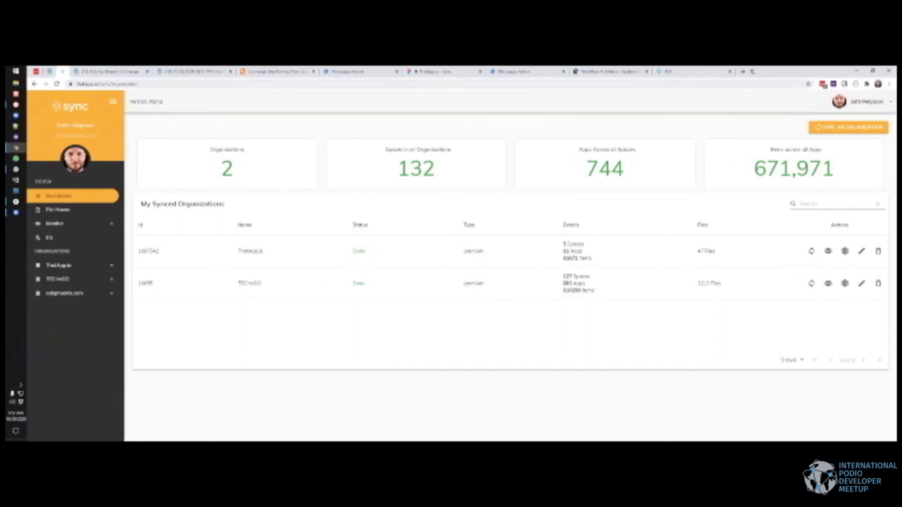
Step: Log in to DreamFactory in a new tab and show the Apps list of six applications
{"action": "left_click", "coordinate": [743, 72]}
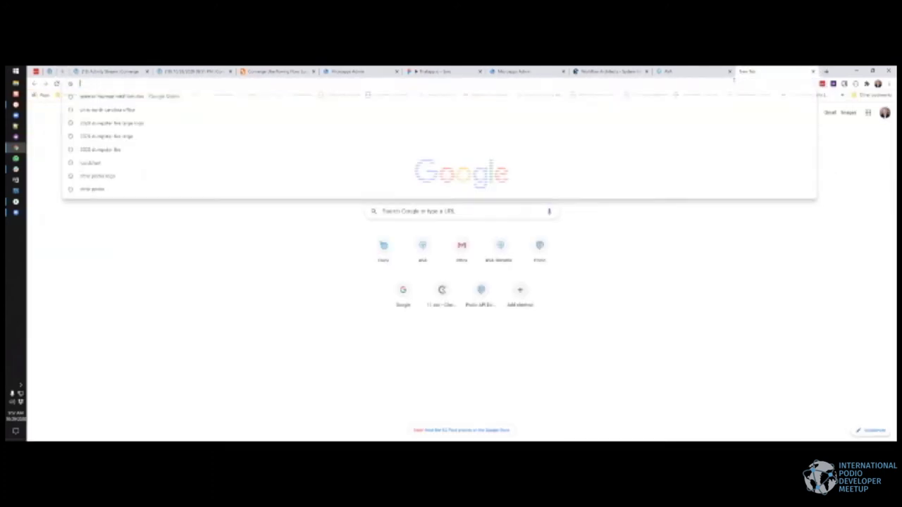
{"action": "type", "text": "dream"}
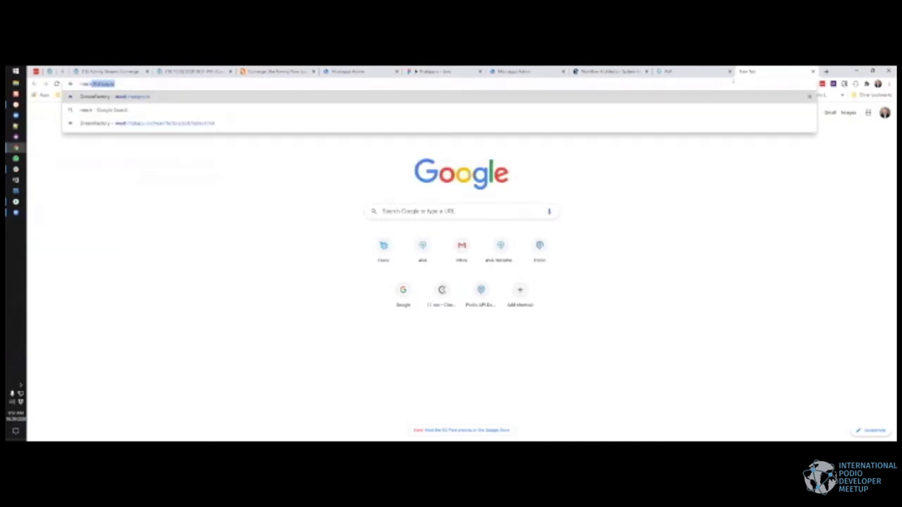
{"action": "key", "text": "Return"}
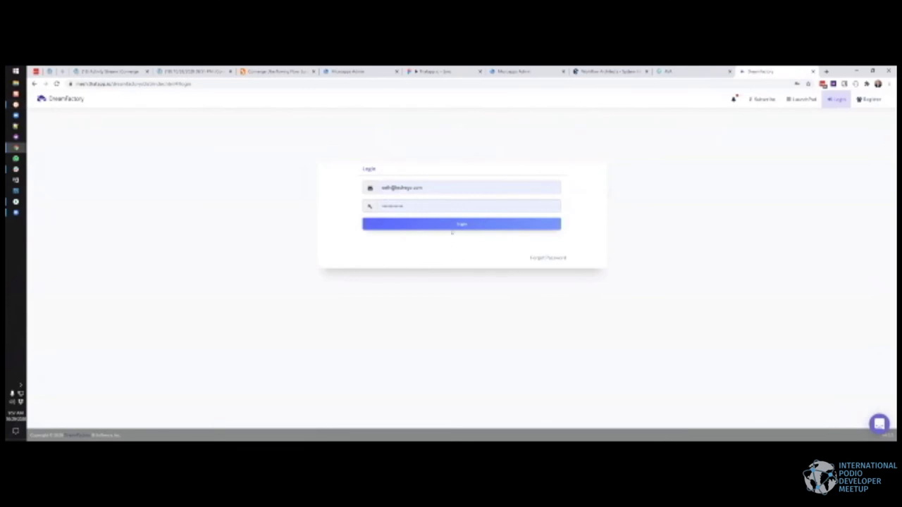
{"action": "left_click", "coordinate": [450, 225]}
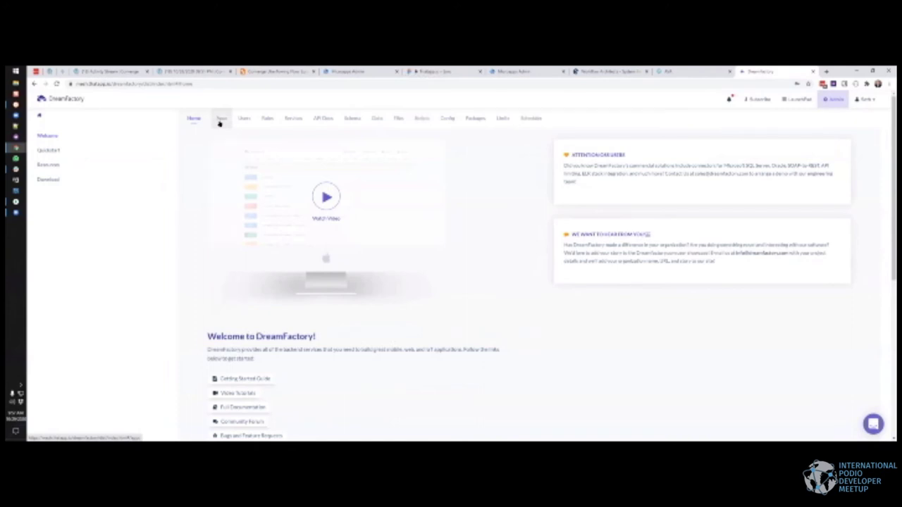
{"action": "left_click", "coordinate": [219, 120]}
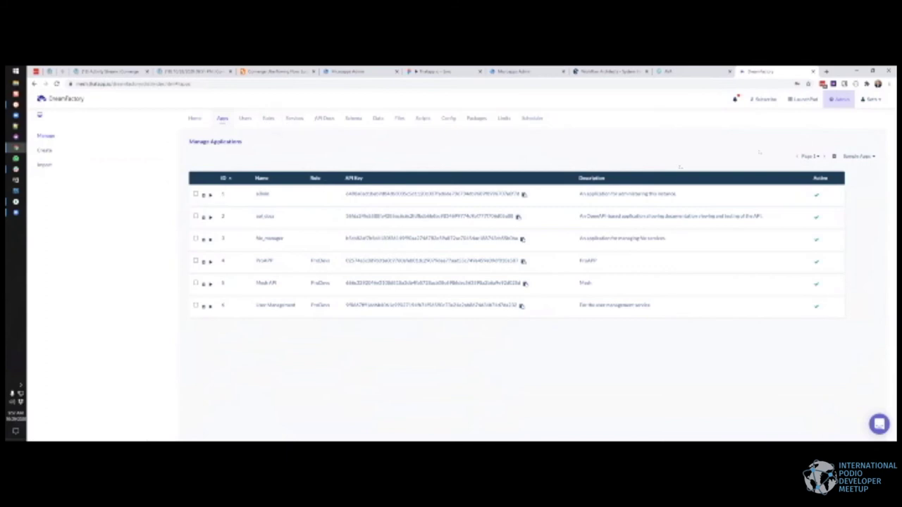
{"action": "left_click", "coordinate": [44, 150]}
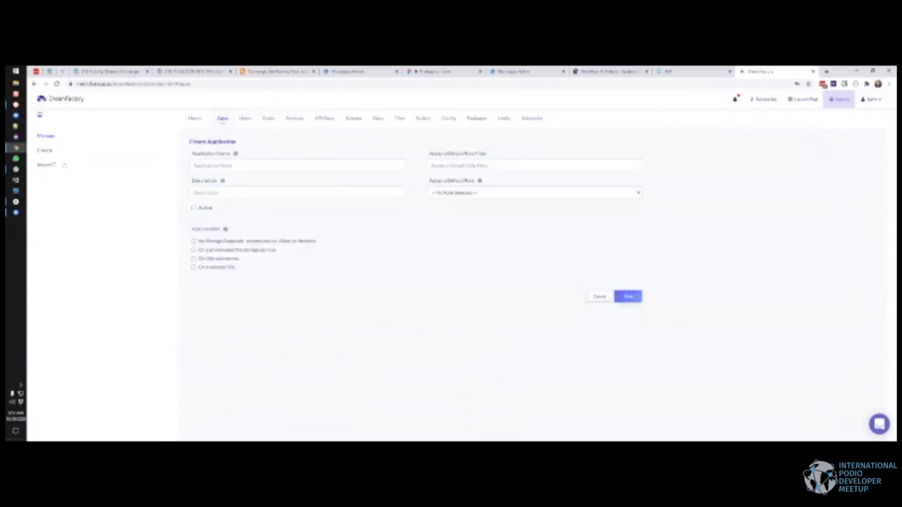
{"action": "left_click", "coordinate": [222, 164]}
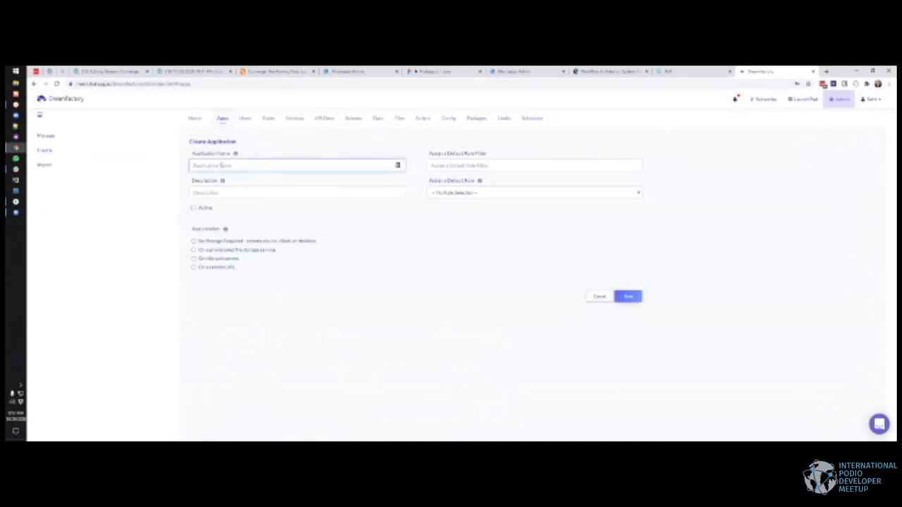
{"action": "type", "text": "EmailSend"}
{"action": "left_click", "coordinate": [200, 269]}
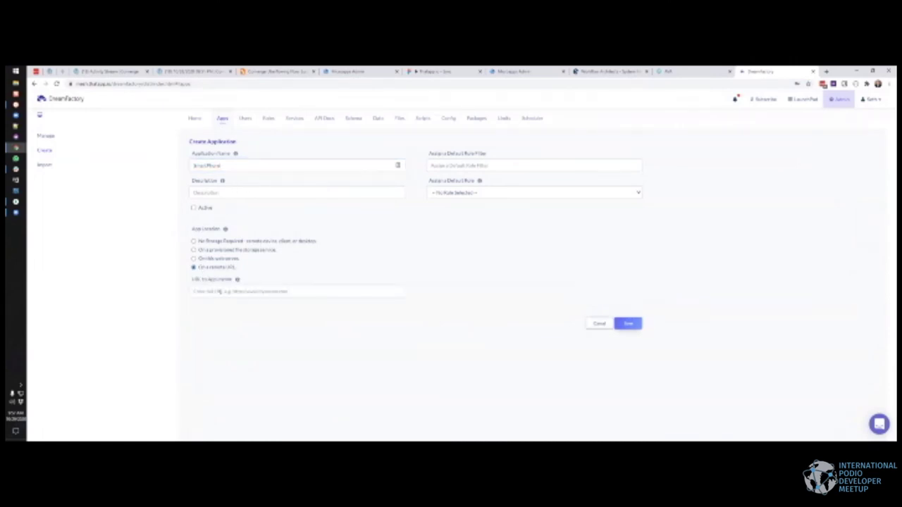
{"action": "left_click", "coordinate": [219, 291]}
{"action": "left_click", "coordinate": [447, 169]}
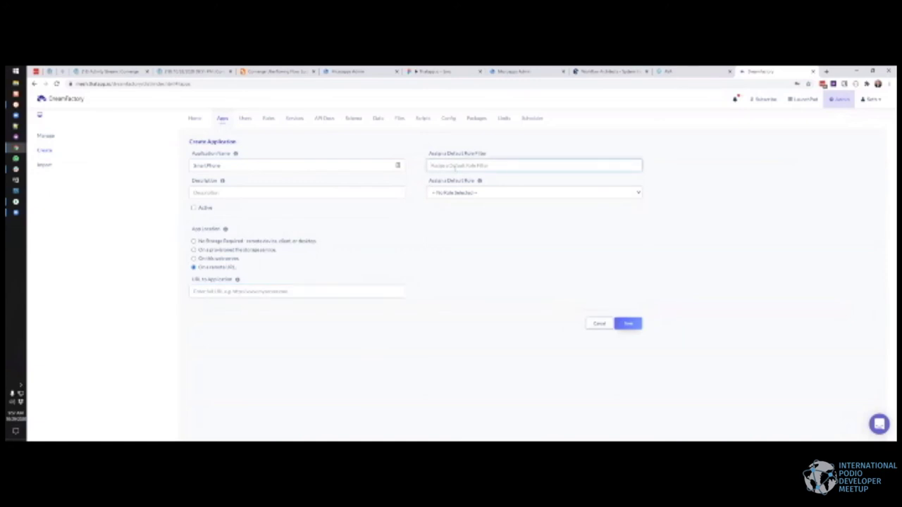
{"action": "left_click", "coordinate": [454, 191]}
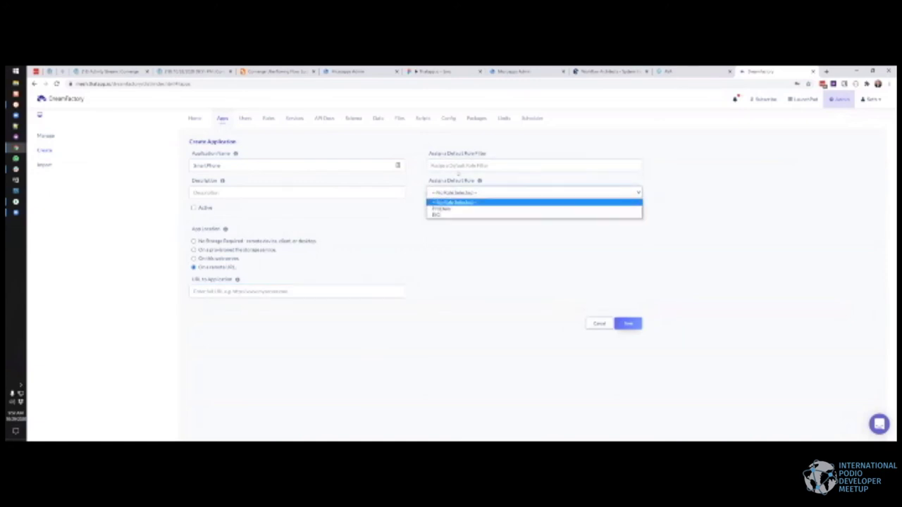
{"action": "left_click", "coordinate": [451, 203]}
{"action": "left_click", "coordinate": [609, 326]}
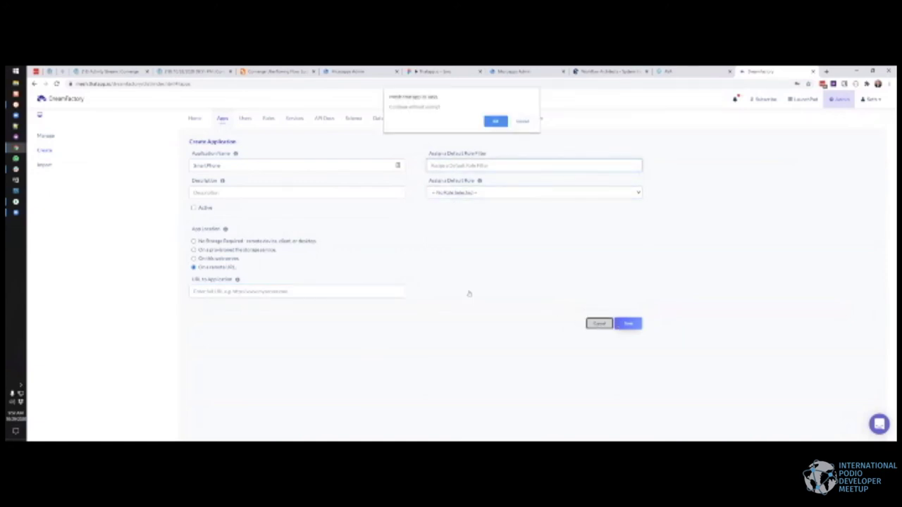
{"action": "left_click", "coordinate": [493, 123]}
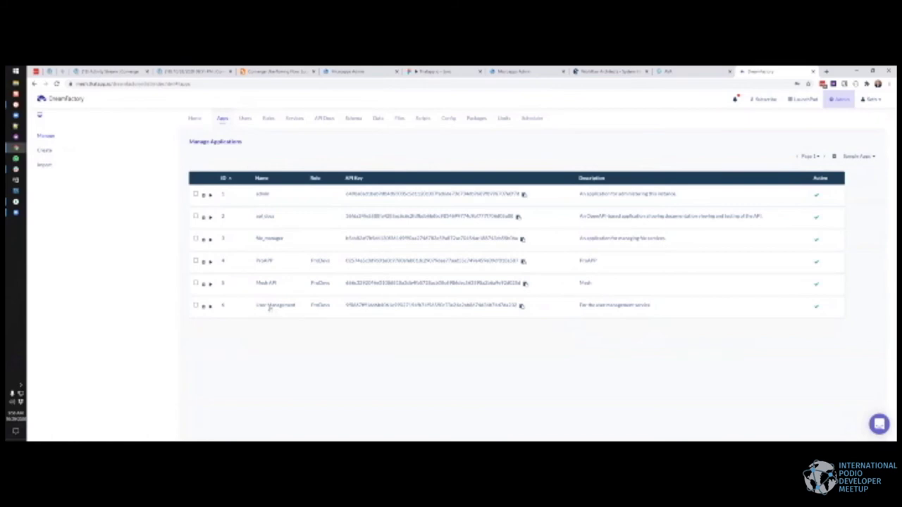
Step: Start a new Script > Python3 service, view its Config tab, then return to Manage Services
{"action": "left_click", "coordinate": [295, 119]}
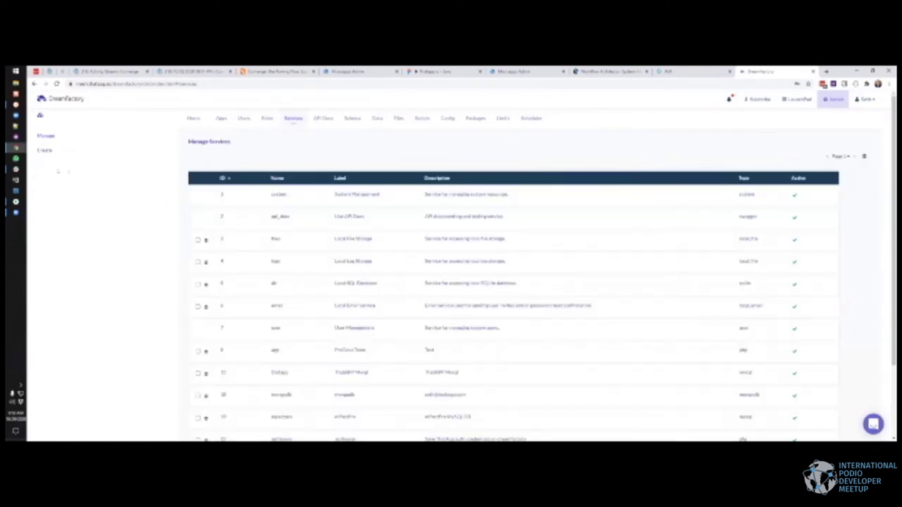
{"action": "left_click", "coordinate": [45, 152]}
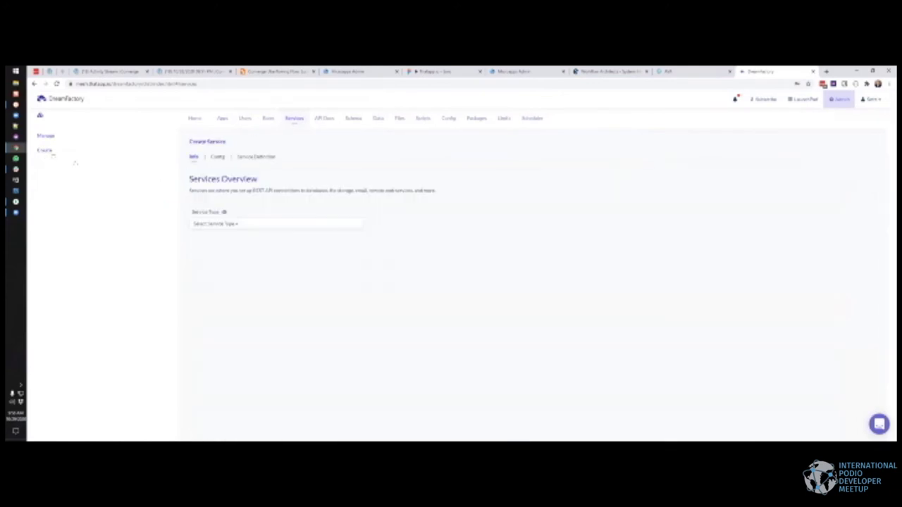
{"action": "left_click", "coordinate": [212, 222]}
{"action": "mouse_move", "coordinate": [220, 347]}
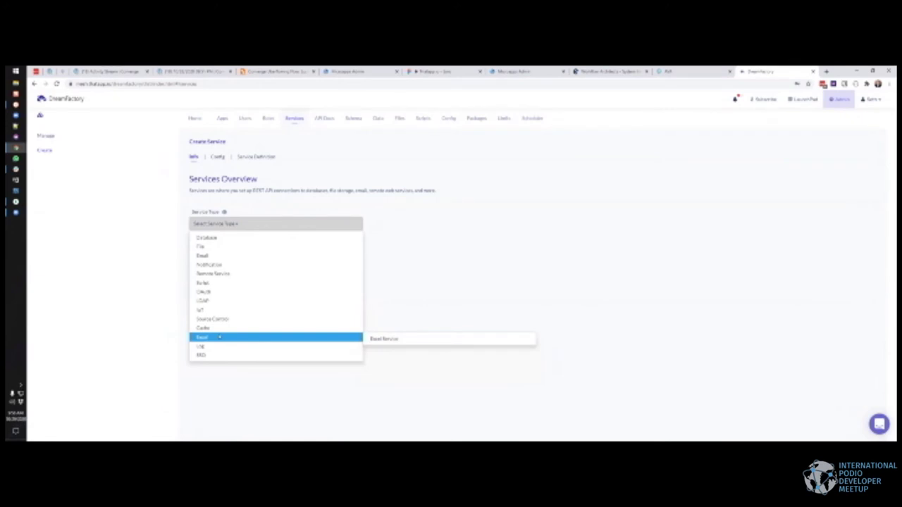
{"action": "mouse_move", "coordinate": [208, 292]}
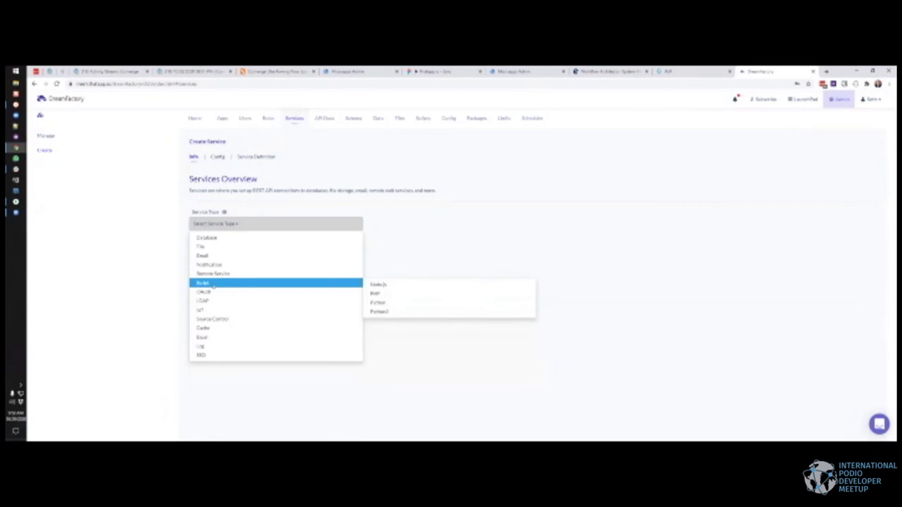
{"action": "left_click", "coordinate": [380, 311]}
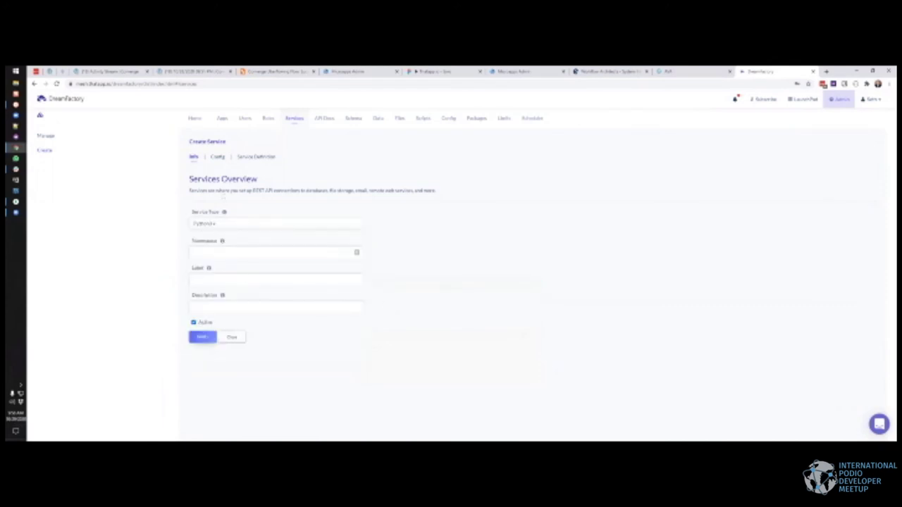
{"action": "left_click", "coordinate": [218, 158]}
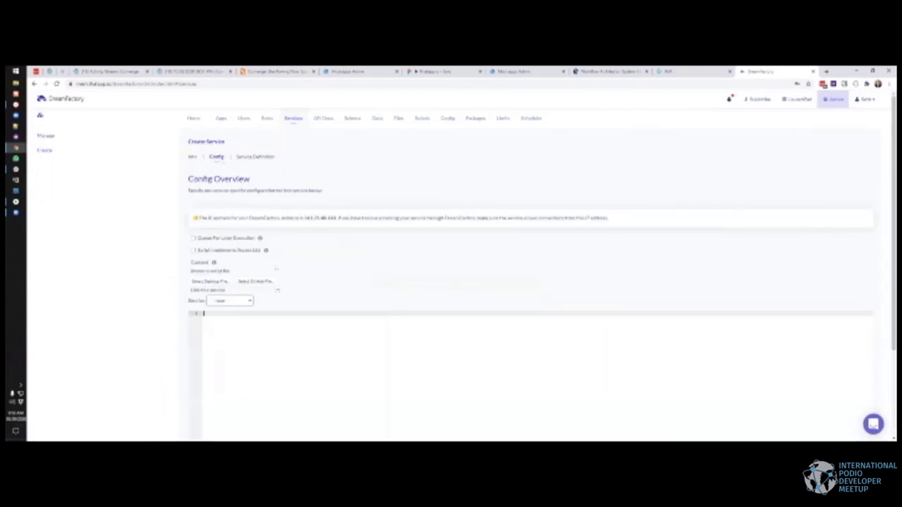
{"action": "left_click", "coordinate": [294, 119]}
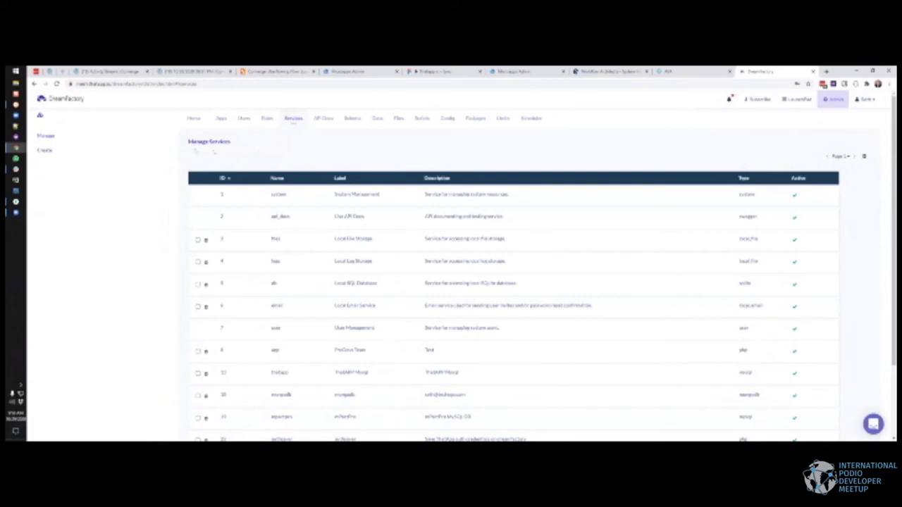
Step: Open the API documentation, then go to the flow platform's Flows list
{"action": "left_click", "coordinate": [315, 123]}
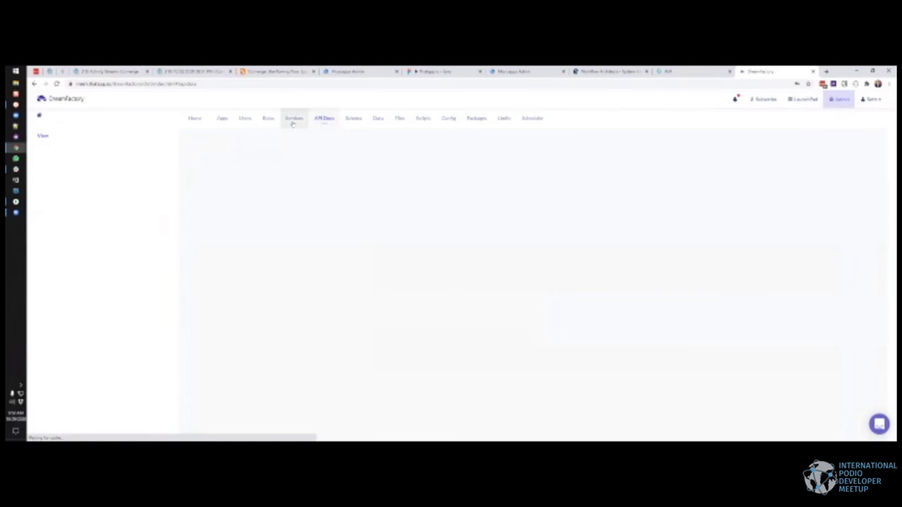
{"action": "left_click", "coordinate": [663, 73]}
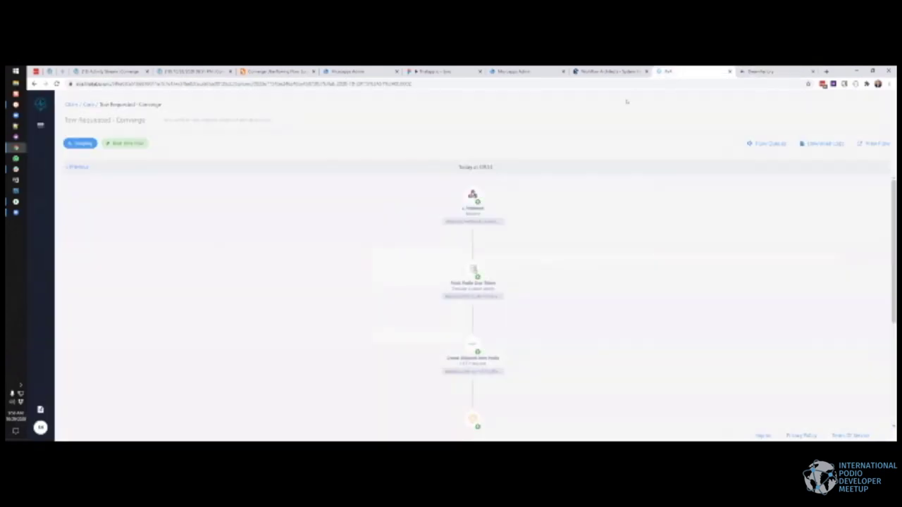
{"action": "left_click", "coordinate": [89, 105]}
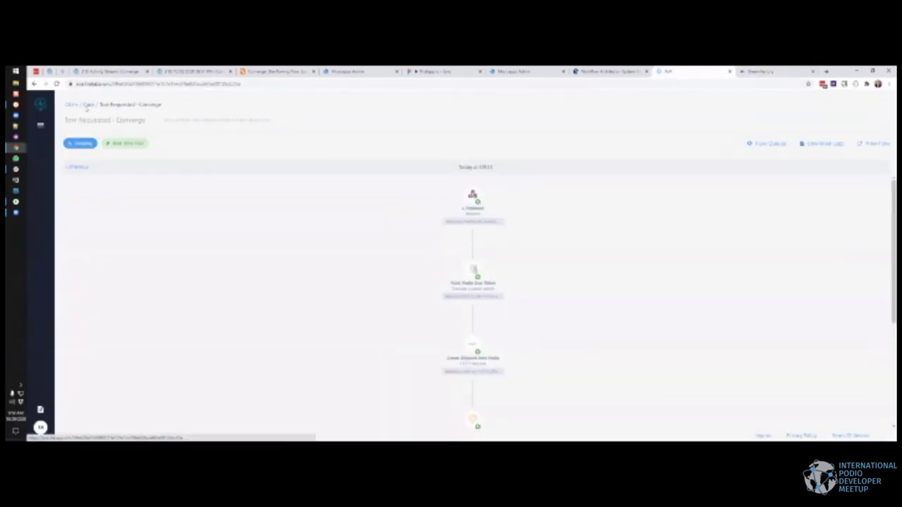
{"action": "left_click", "coordinate": [40, 126]}
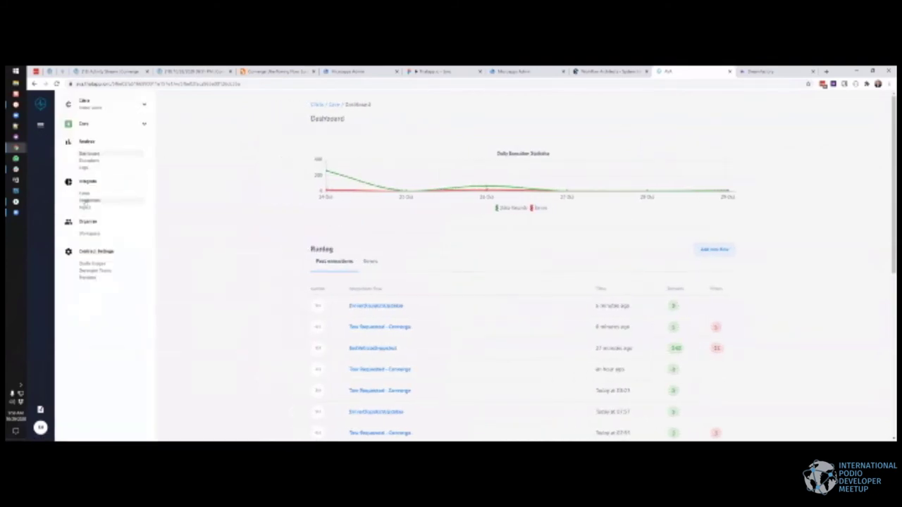
{"action": "left_click", "coordinate": [112, 201]}
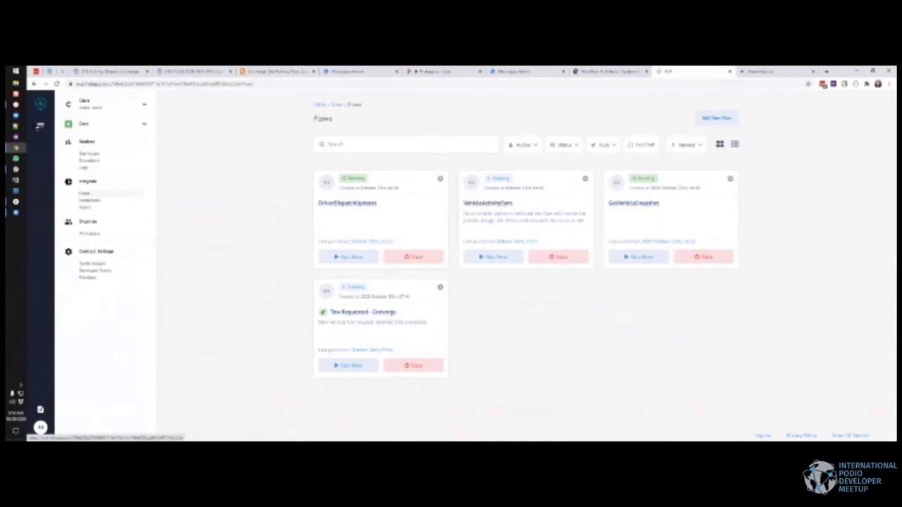
Step: Export Tow Requested - Converge as a recipe, cancel its Quick Recipe Setup, and return to Sync
{"action": "left_click", "coordinate": [389, 289]}
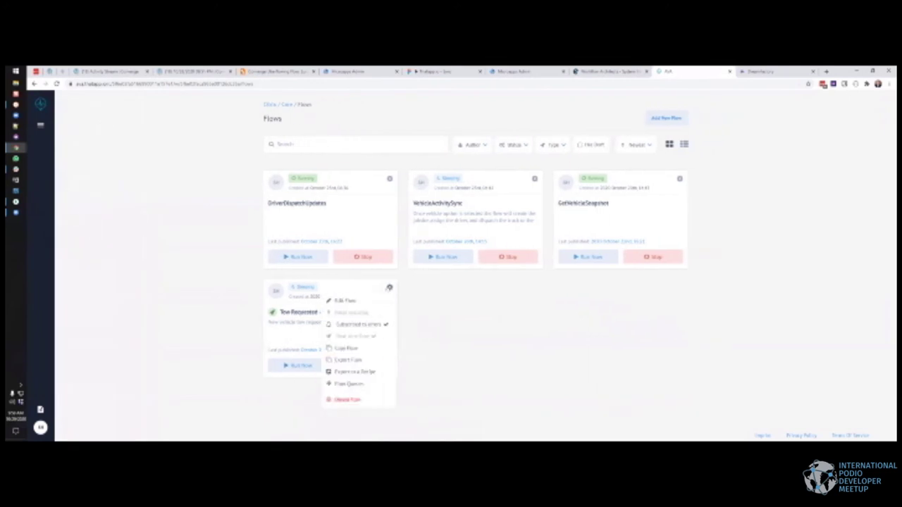
{"action": "left_click", "coordinate": [348, 372]}
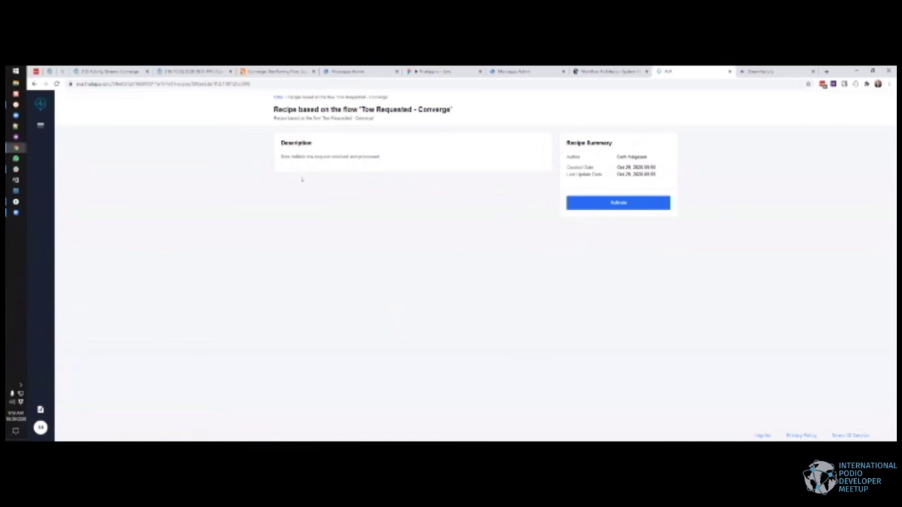
{"action": "left_click", "coordinate": [618, 202]}
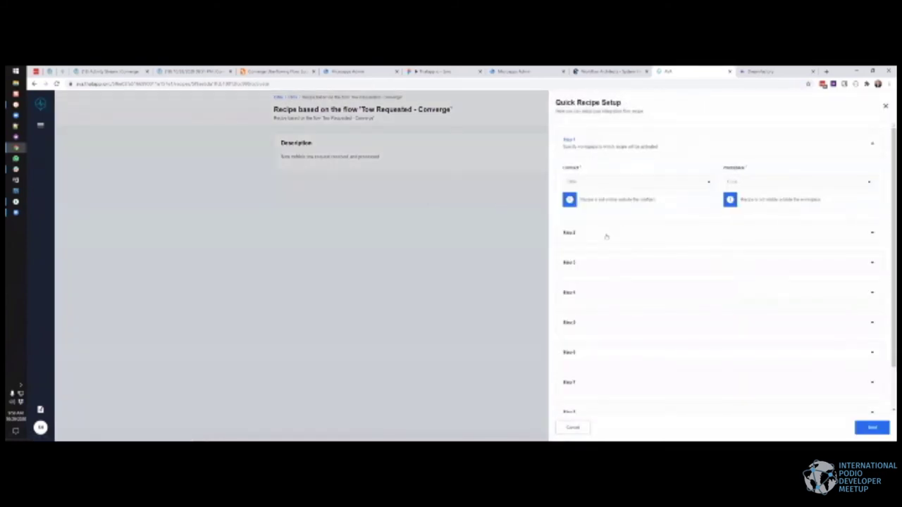
{"action": "scroll", "coordinate": [610, 250], "scroll_direction": "down", "scroll_amount": 1}
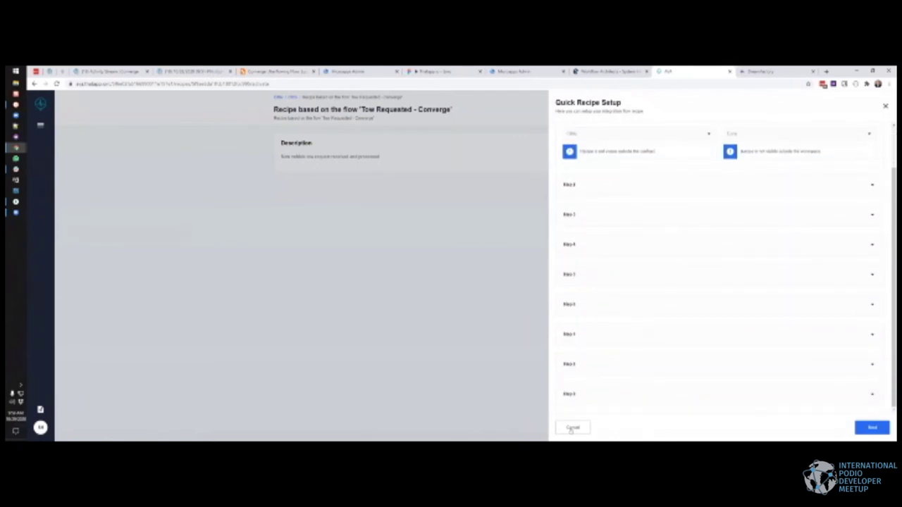
{"action": "left_click", "coordinate": [572, 428]}
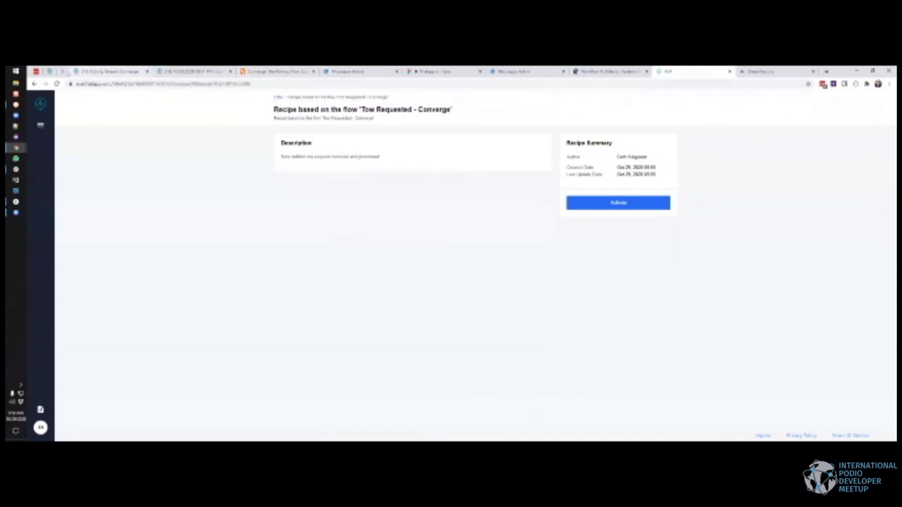
{"action": "left_click", "coordinate": [64, 71]}
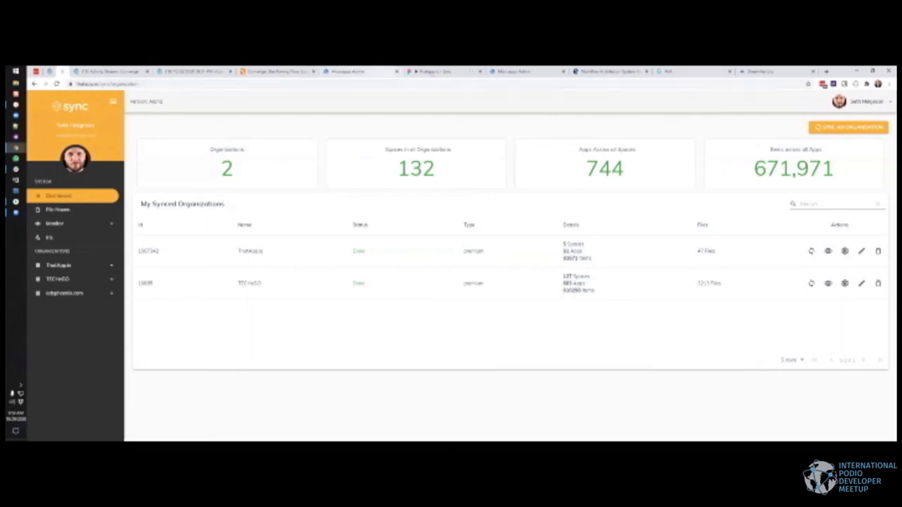
{"action": "left_click", "coordinate": [668, 72]}
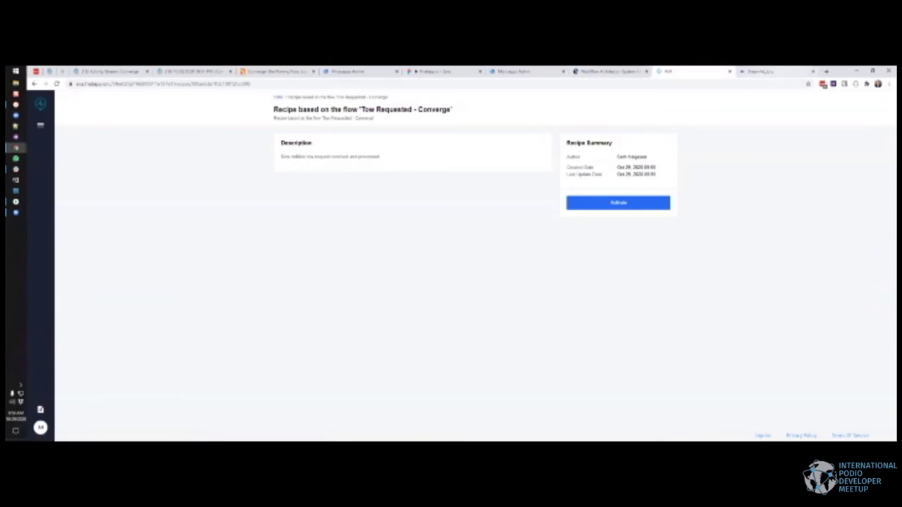
{"action": "left_click", "coordinate": [761, 71]}
{"action": "left_click", "coordinate": [222, 120]}
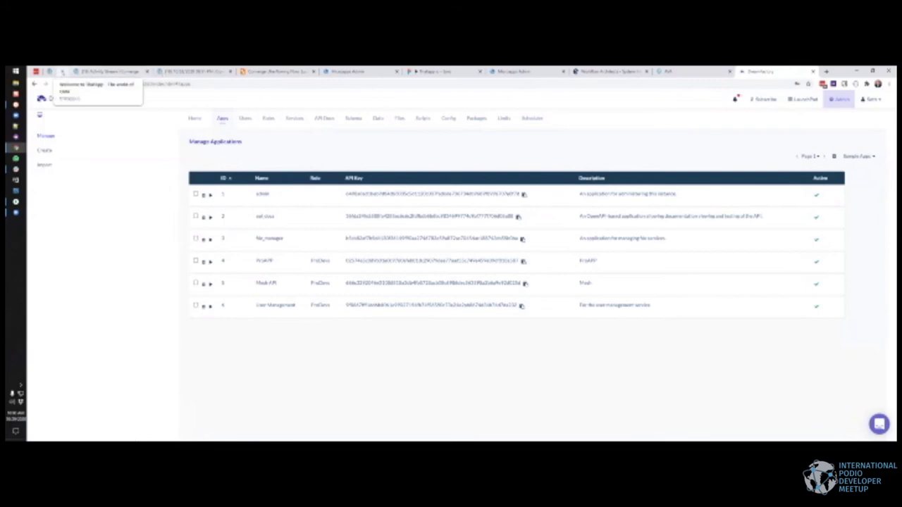
{"action": "left_click", "coordinate": [62, 72]}
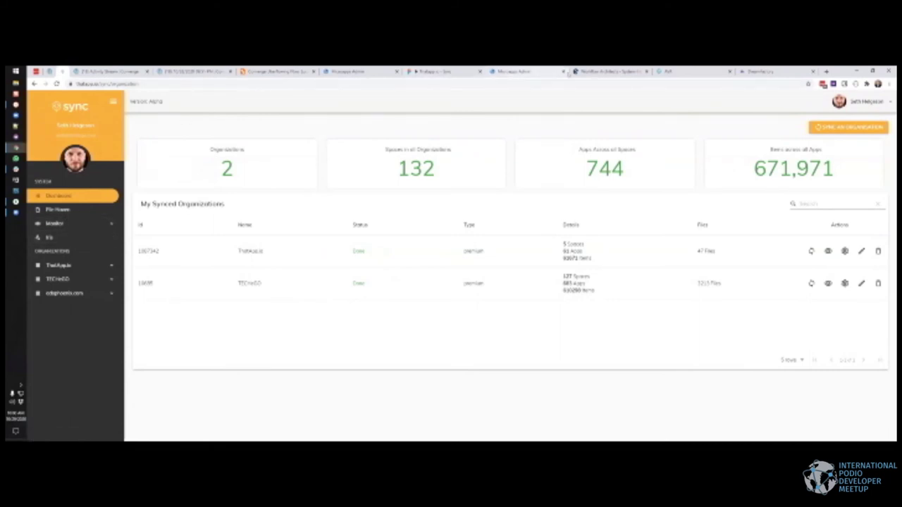
Step: Through Converge > Code18, load the Covid19 Stats app's raw JSON output and select its address
{"action": "left_click", "coordinate": [63, 265]}
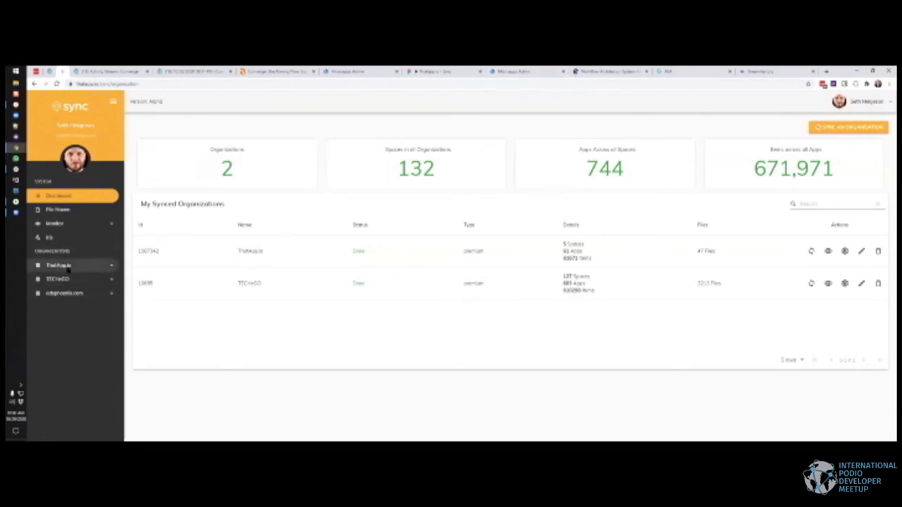
{"action": "left_click", "coordinate": [58, 293]}
{"action": "left_click", "coordinate": [62, 339]}
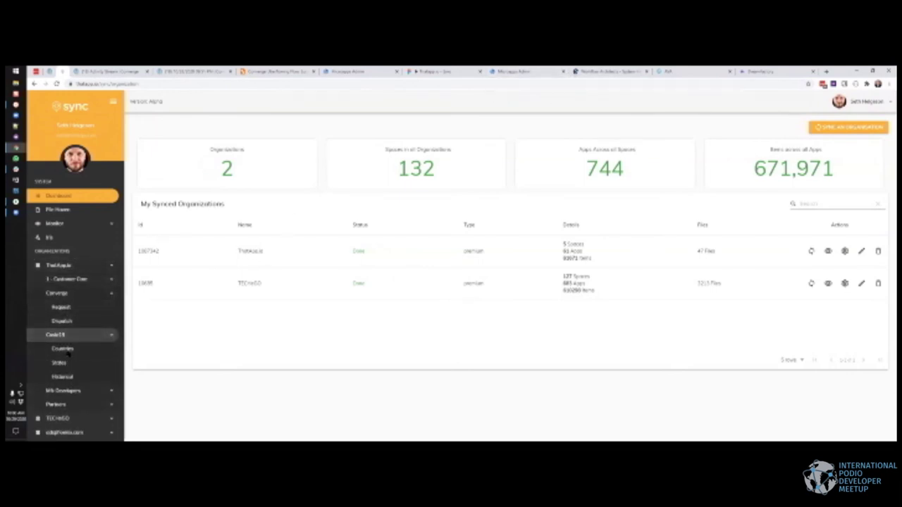
{"action": "left_click", "coordinate": [78, 364]}
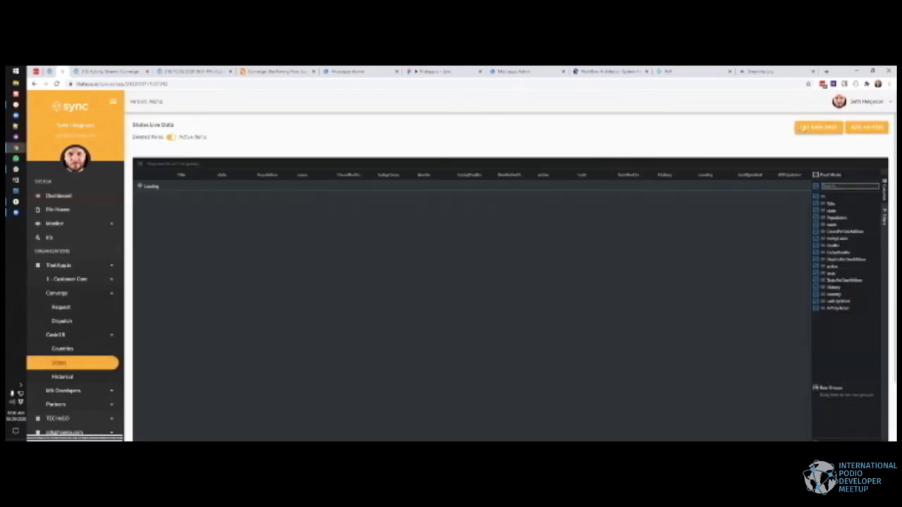
{"action": "left_click", "coordinate": [803, 127]}
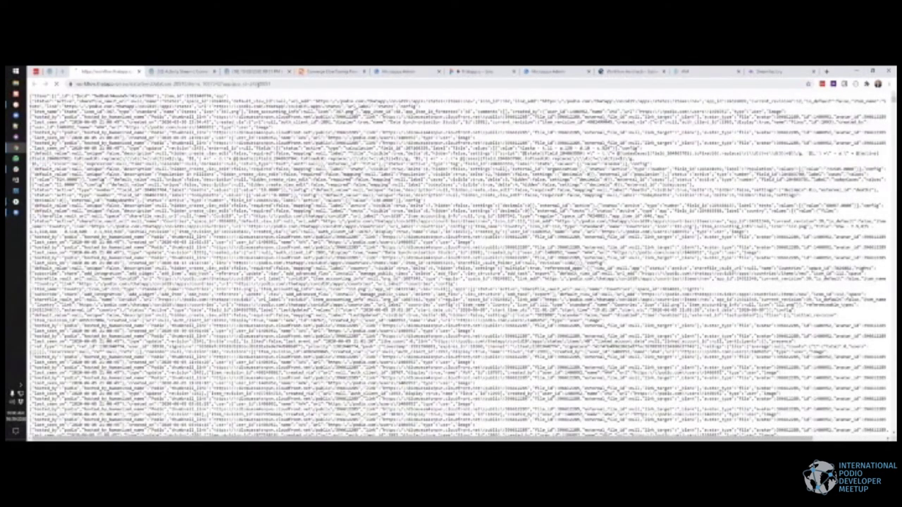
{"action": "left_click", "coordinate": [172, 84]}
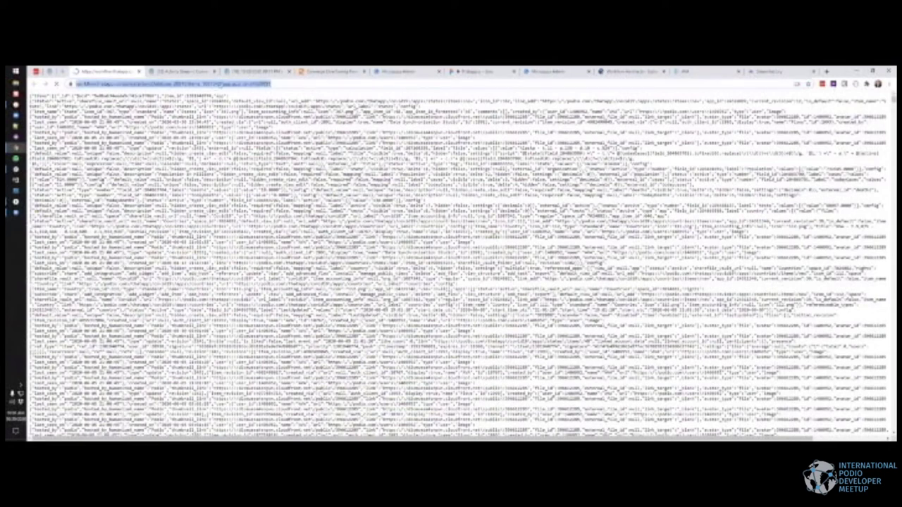